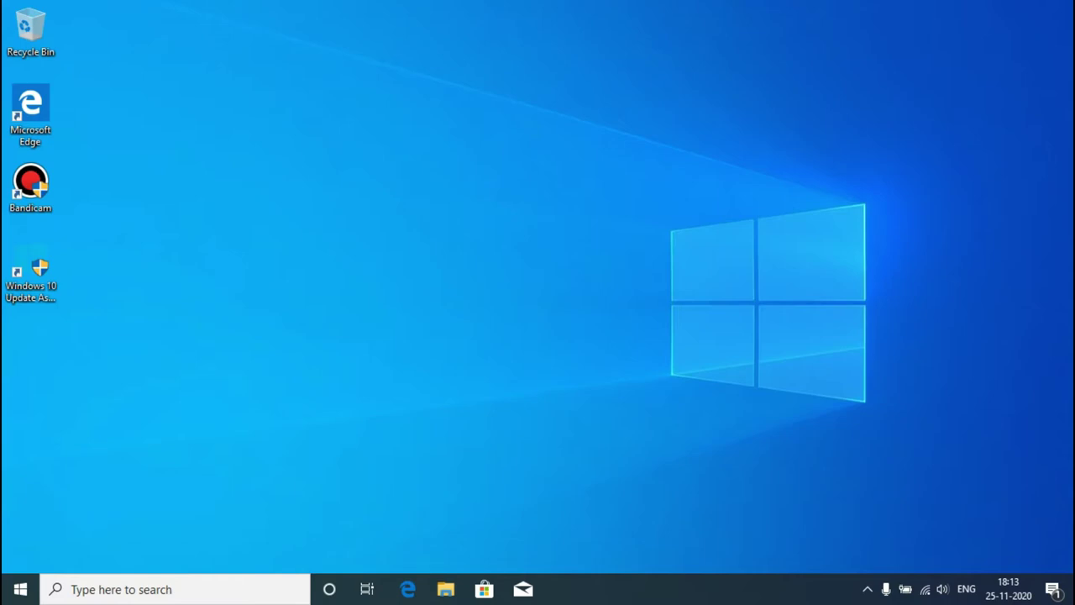
# - Bring up the Win+X quick links menu and highlight Device Manager
pyautogui.press('super+x')
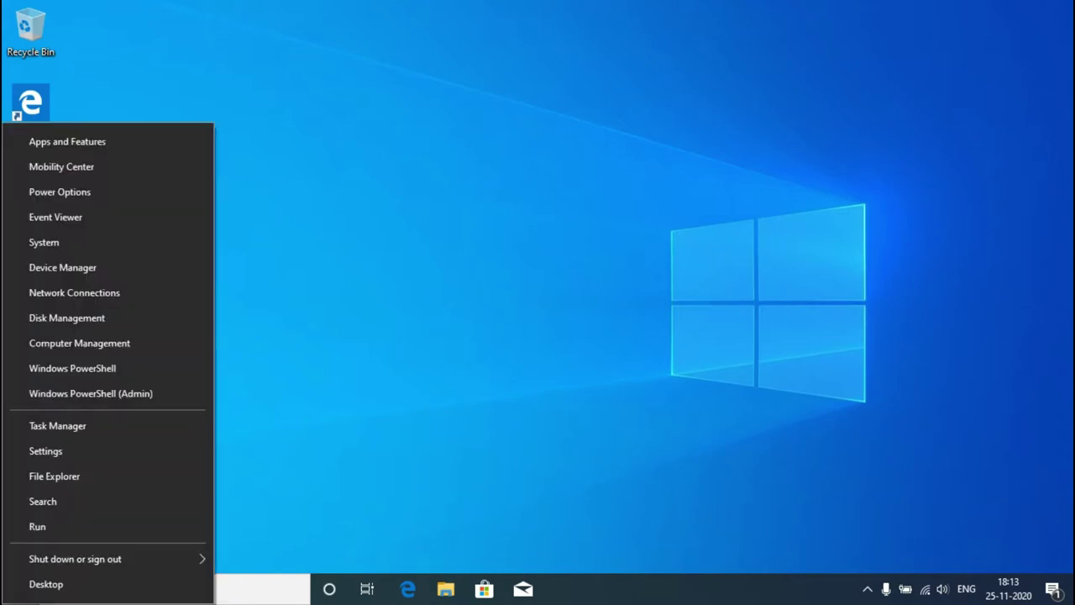
pyautogui.press('Escape')
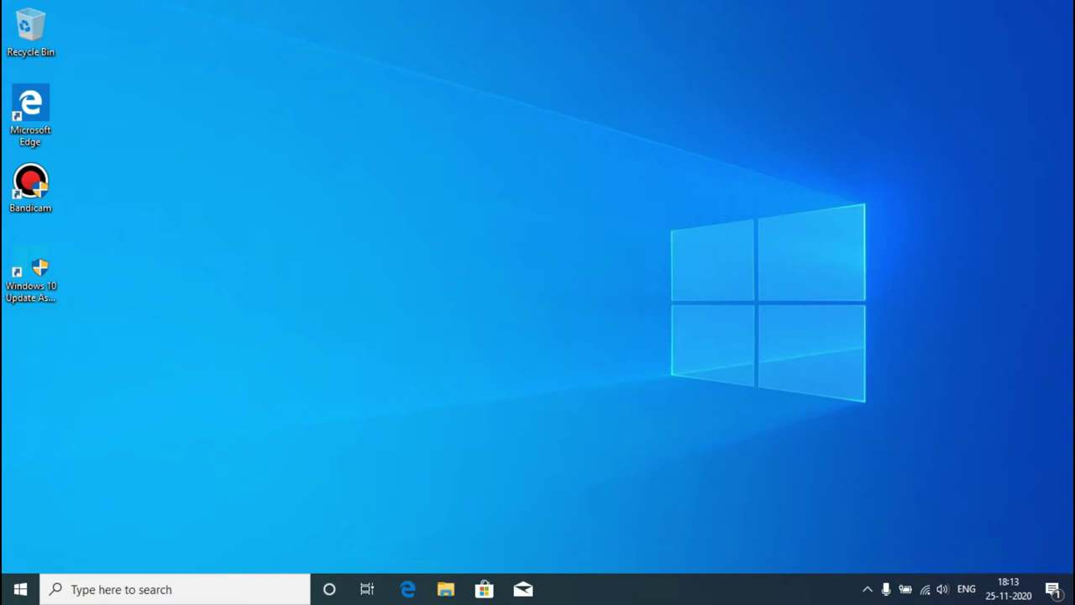
pyautogui.press('super+x')
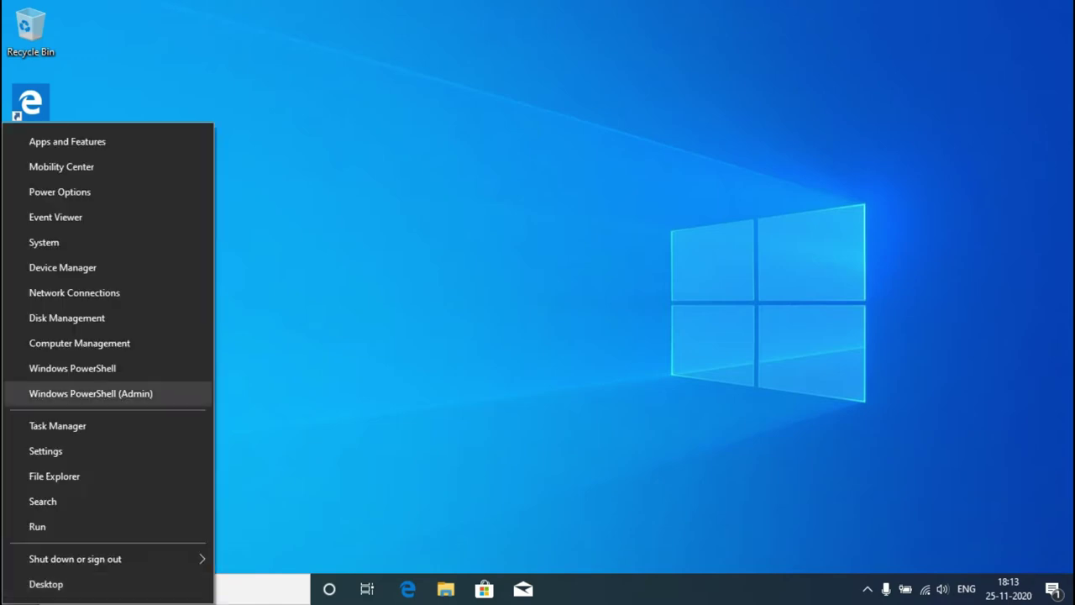
pyautogui.press('Escape')
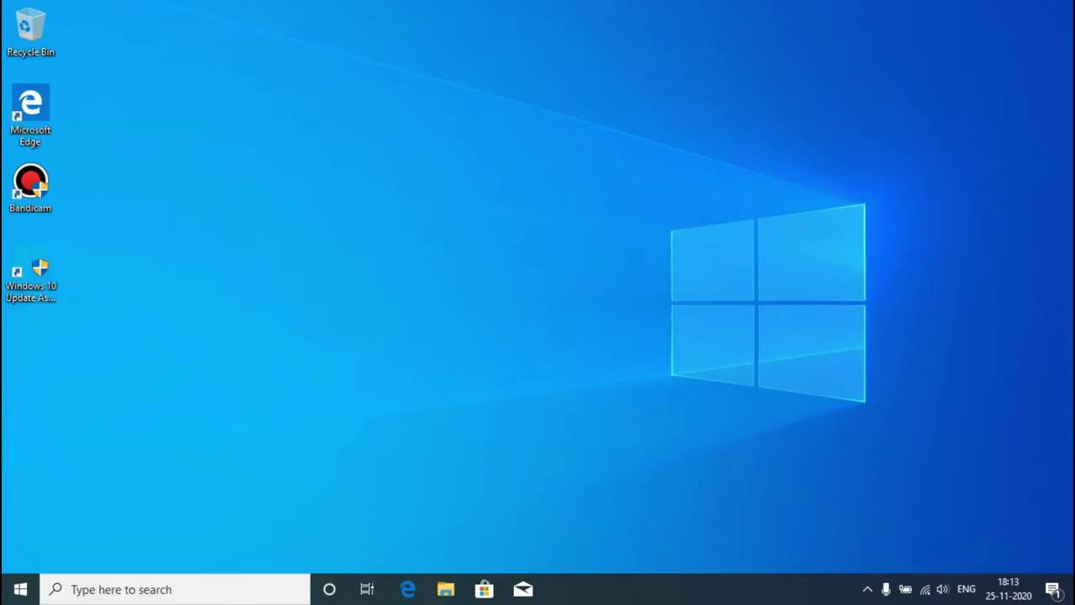
pyautogui.press('super+x')
pyautogui.press('Up')
pyautogui.press('Up')
pyautogui.press('Up')
pyautogui.press('Up')
pyautogui.press('Up')
pyautogui.press('Up')
pyautogui.press('Up')
pyautogui.press('Up')
pyautogui.press('Up')
pyautogui.press('Up')
pyautogui.press('Up')
pyautogui.press('Up')
pyautogui.press('Up')
# - Launch Device Manager and check the AMD Radeon adapter's driver version 15.301.1901.0
pyautogui.press('Return')
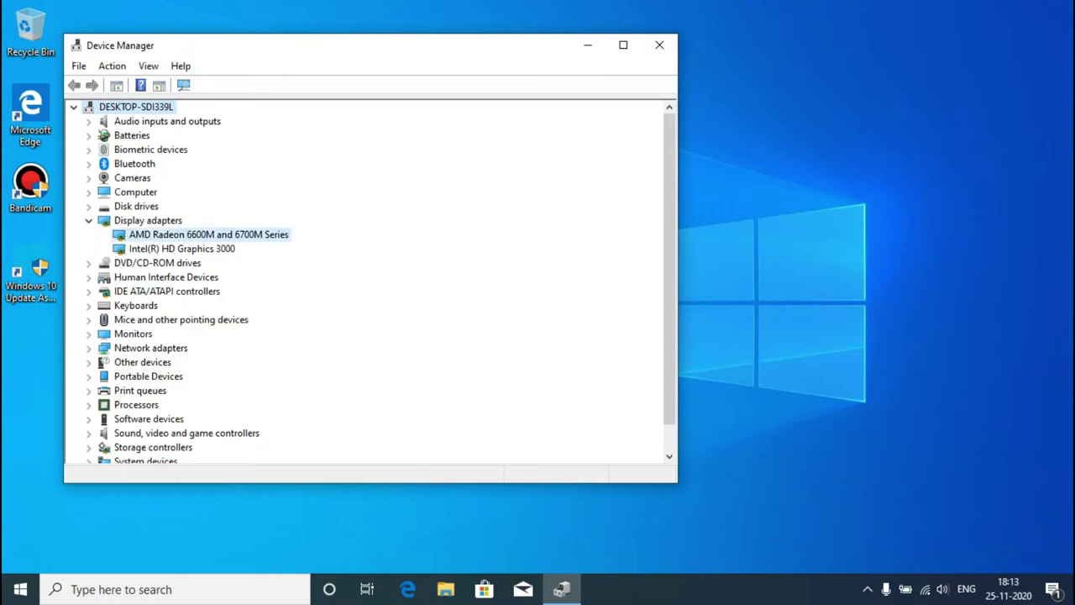
pyautogui.doubleClick(208, 235)
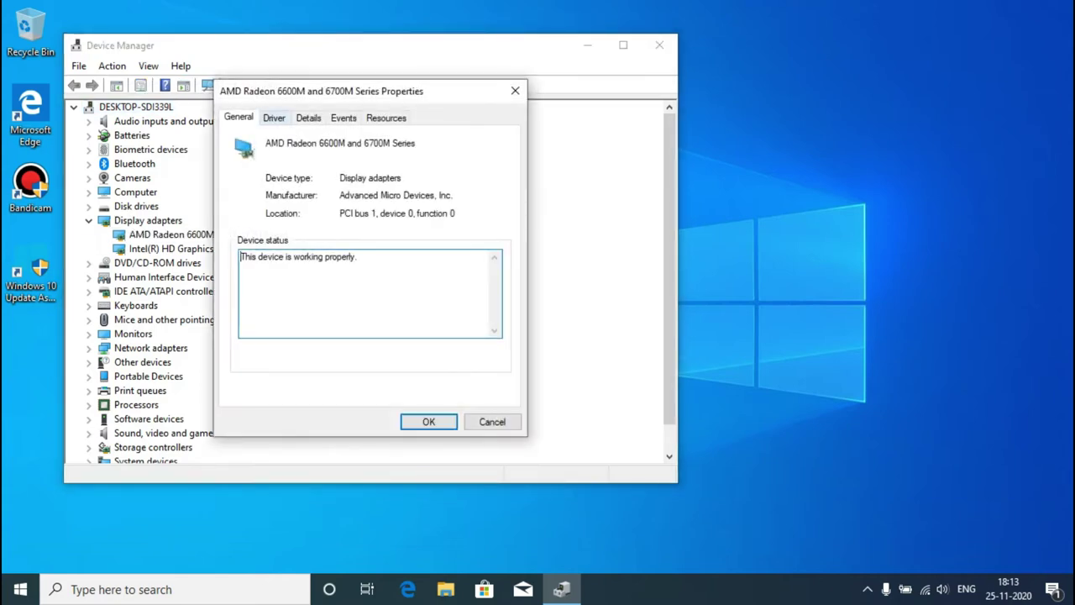
pyautogui.click(274, 118)
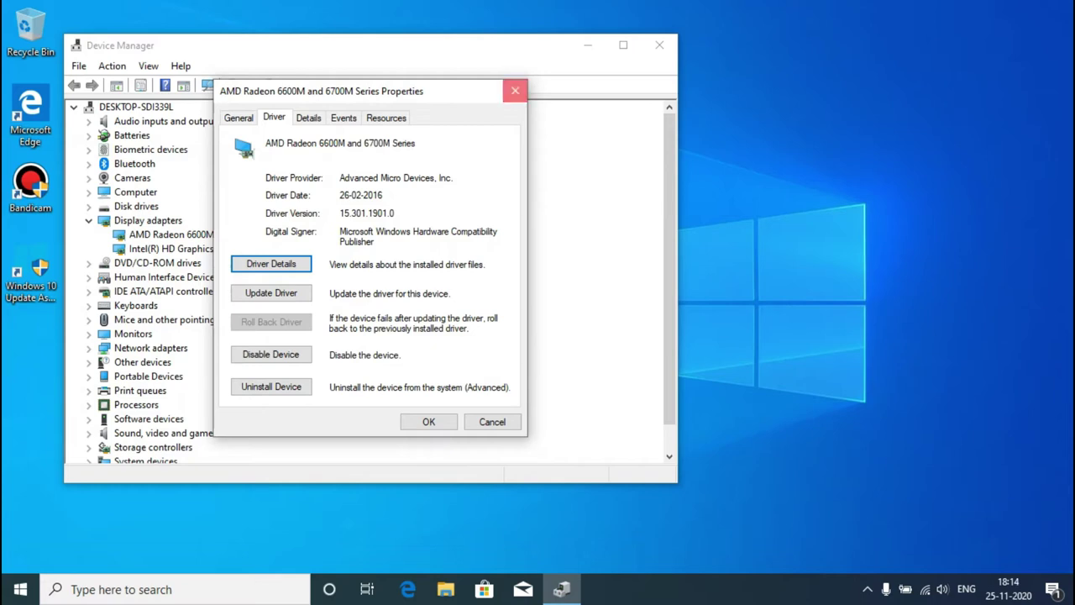
pyautogui.click(514, 90)
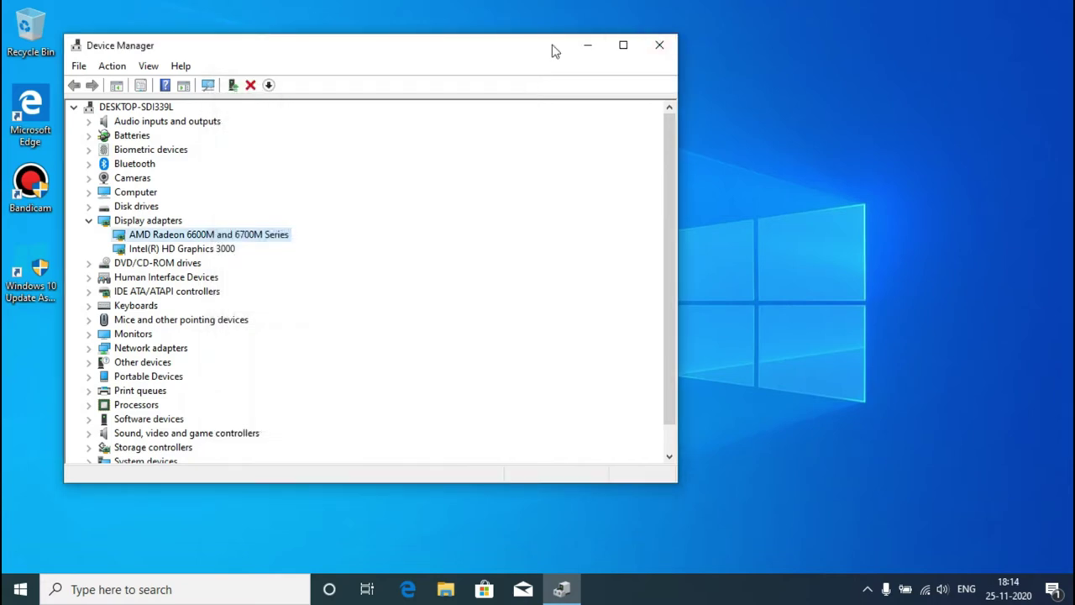
# - Reposition Device Manager and reopen the AMD Radeon adapter's Driver tab
pyautogui.moveTo(552, 48); pyautogui.dragTo(641, 79)
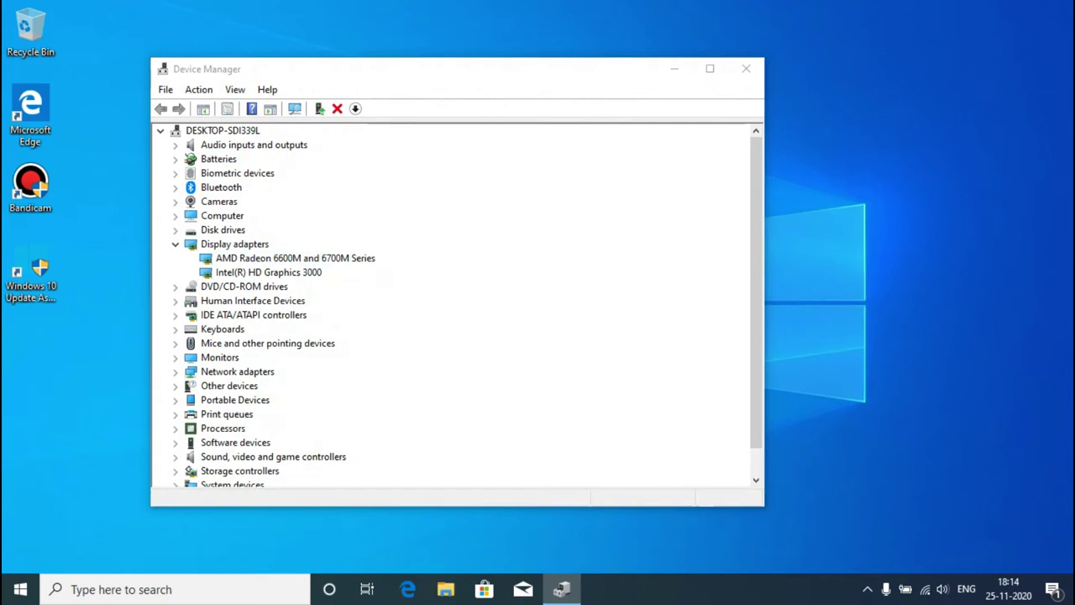
pyautogui.doubleClick(295, 258)
pyautogui.click(274, 118)
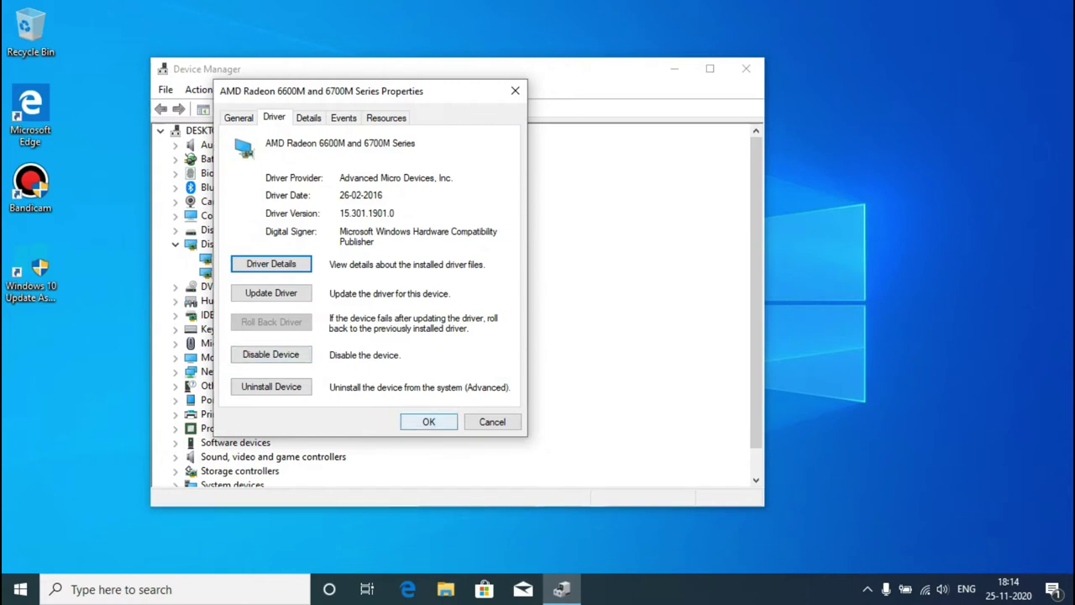
pyautogui.click(428, 422)
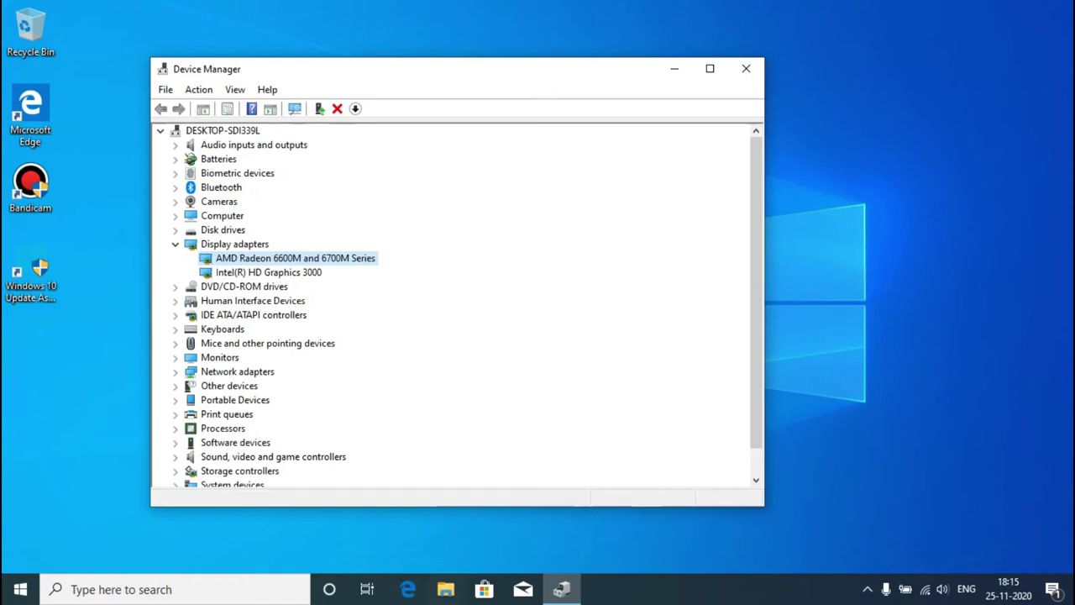
# - Switch to Edge showing the 'amd radeon hd 6630m driver' search
pyautogui.click(407, 589)
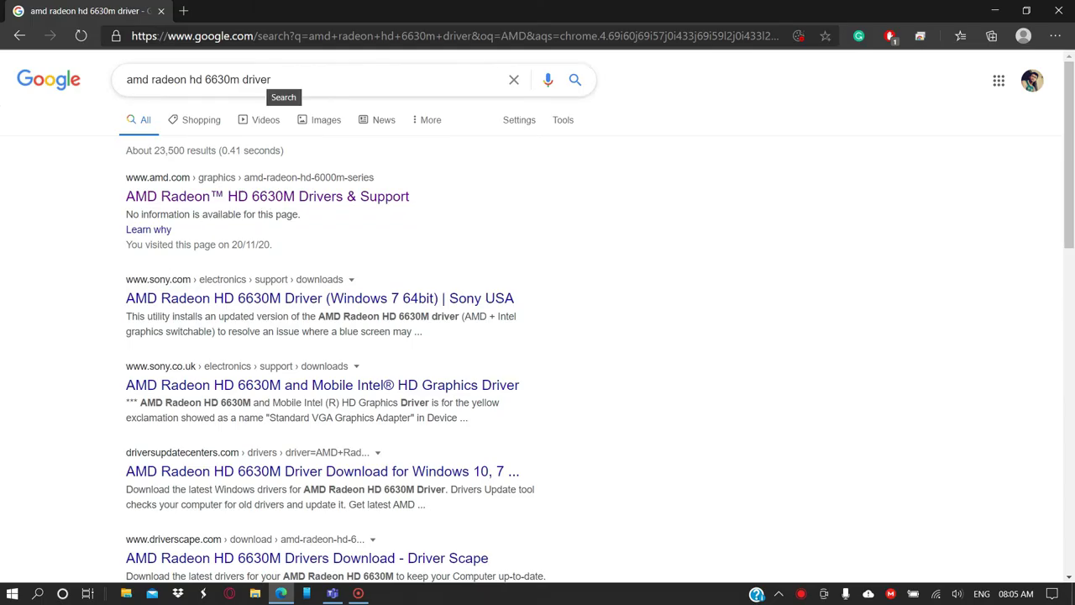
pyautogui.moveTo(270, 79); pyautogui.dragTo(32, 65)
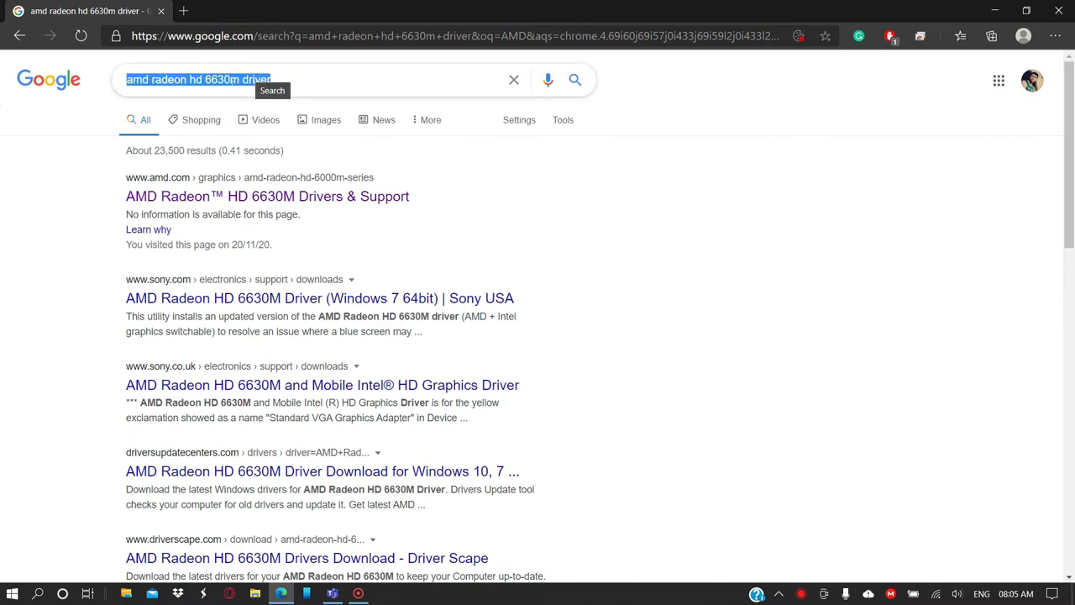
pyautogui.click(270, 79)
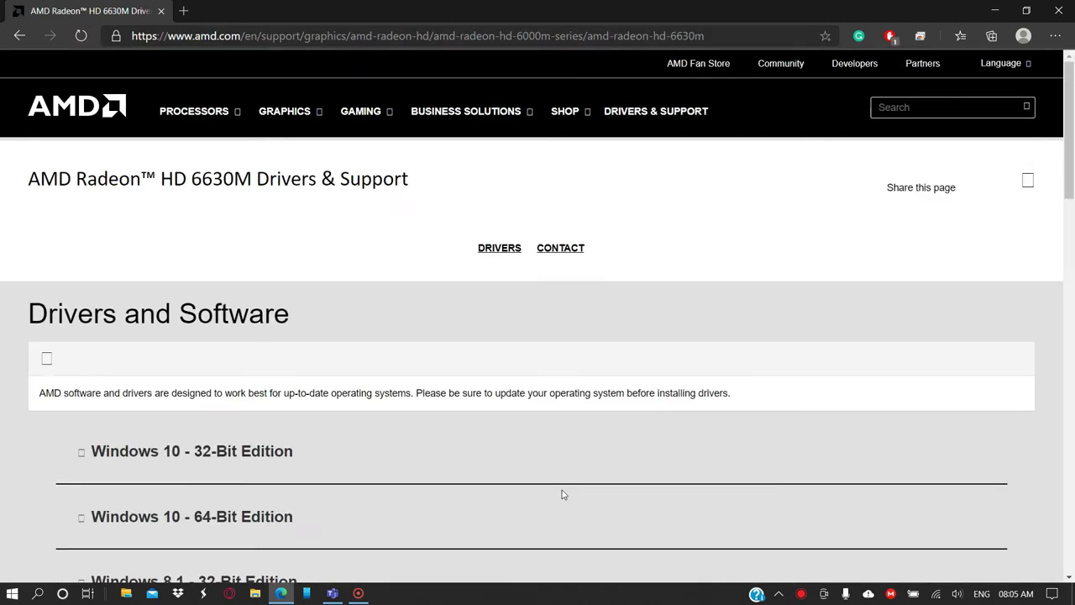
# - Expand the Windows 10 - 64-Bit Edition drivers on the AMD support page
pyautogui.scroll(-3, 562, 494)
pyautogui.click(104, 277)
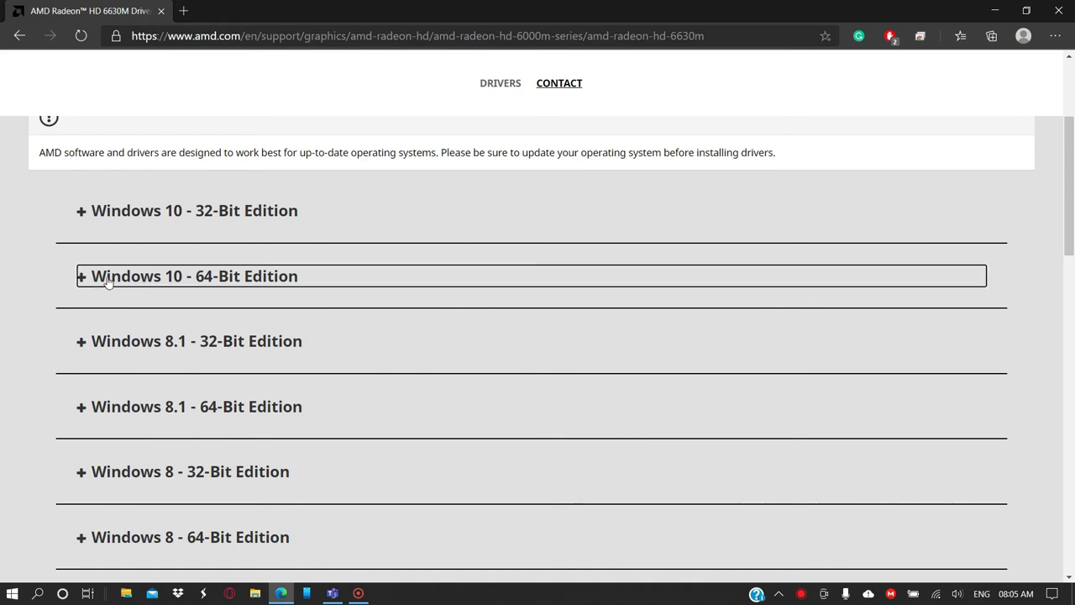
pyautogui.scroll(-1, 529, 449)
pyautogui.scroll(-1, 529, 448)
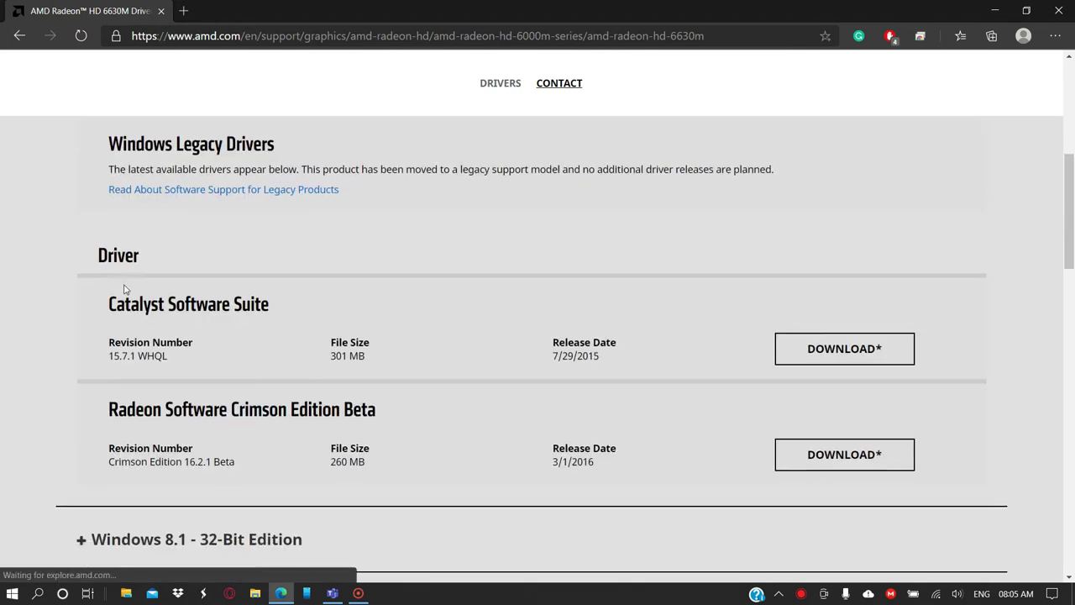
# - Review the Catalyst 15.7.1 WHQL and Crimson 16.2.1 Beta entries, then bring up Task View
pyautogui.moveTo(109, 303); pyautogui.dragTo(357, 330)
pyautogui.click(282, 356)
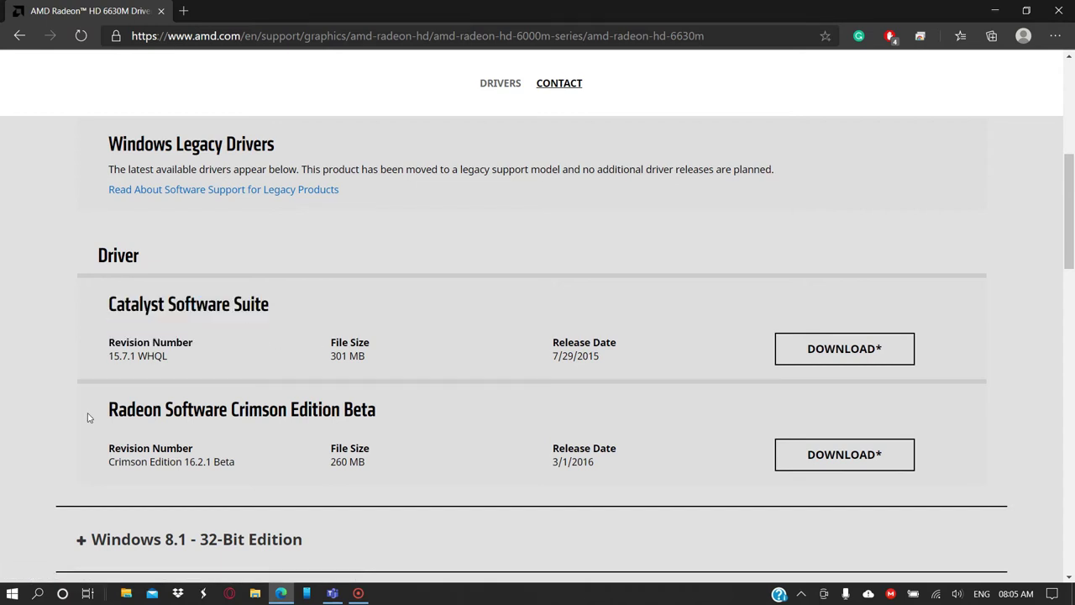
pyautogui.moveTo(87, 417); pyautogui.dragTo(376, 428)
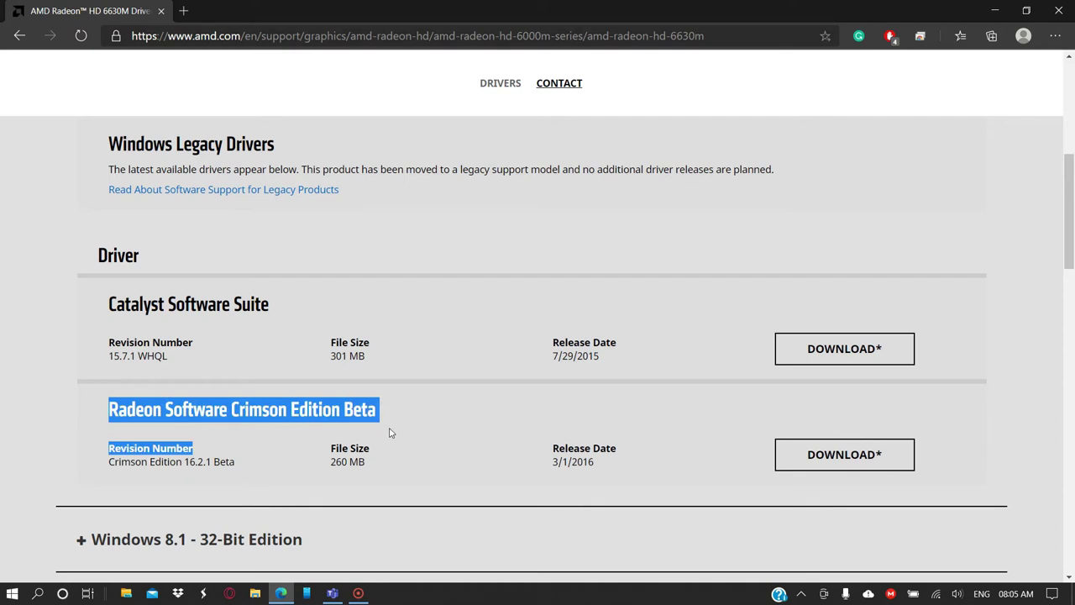
pyautogui.click(217, 427)
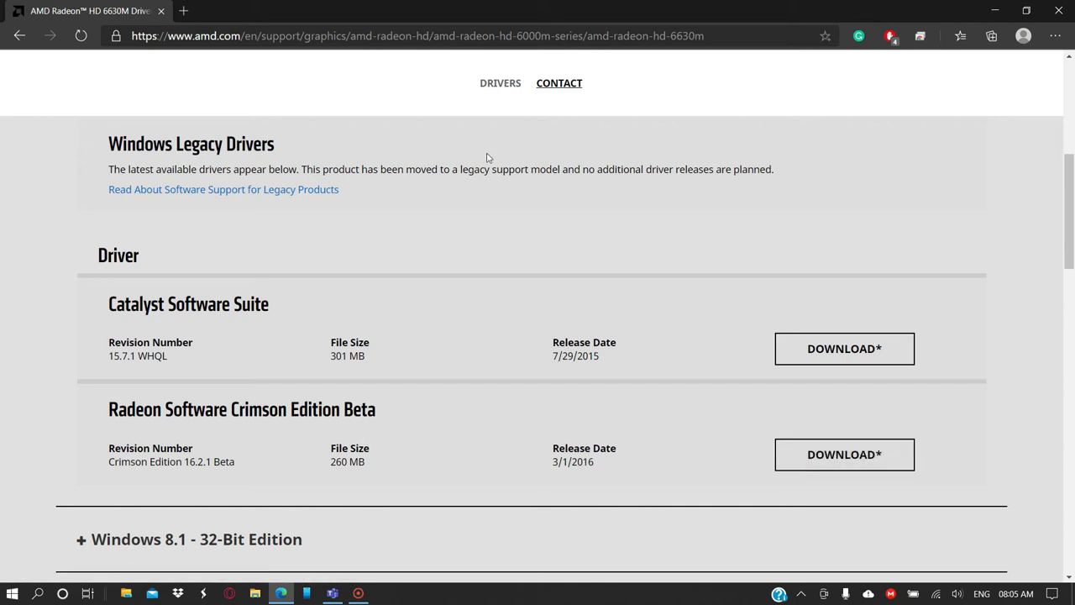
pyautogui.scroll(5, 634, 284)
pyautogui.press('super+Tab')
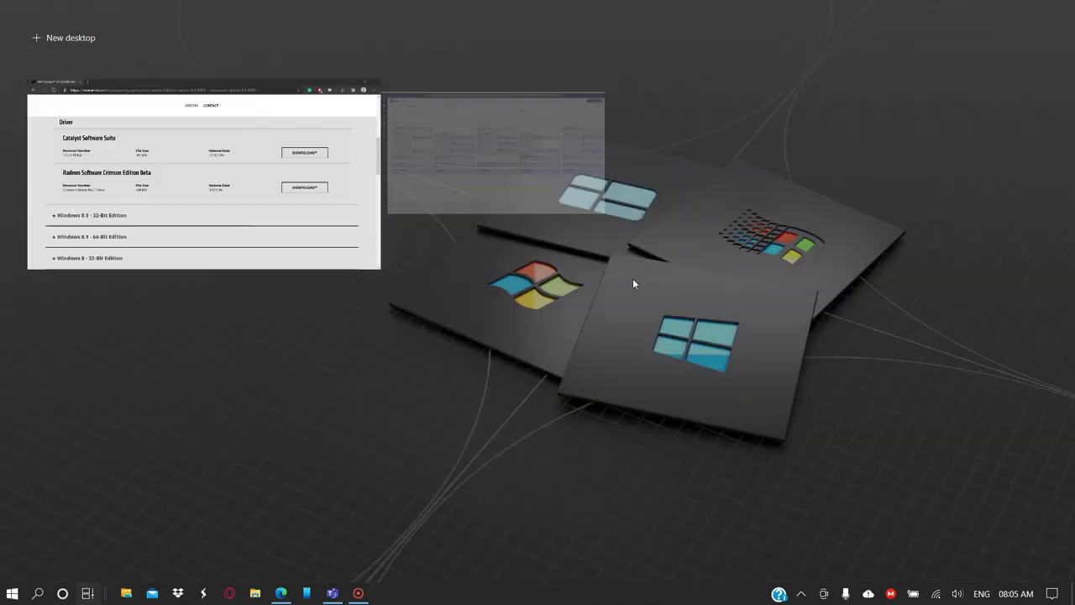
# - Open AMD Radeon Settings from the hidden system tray icons and reposition its window
pyautogui.click(132, 197)
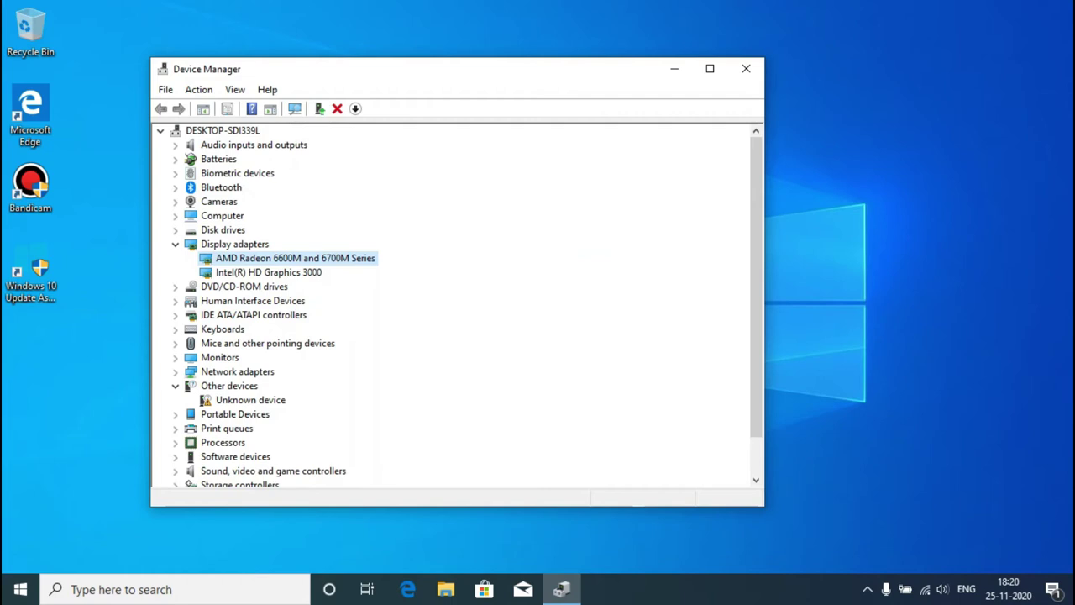
pyautogui.click(867, 588)
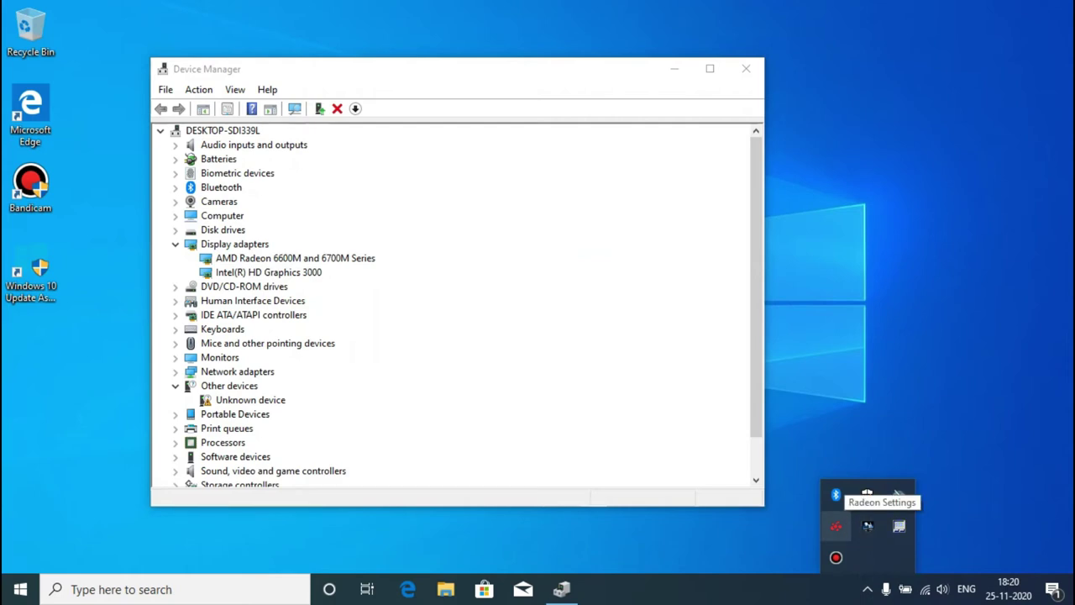
pyautogui.click(836, 526)
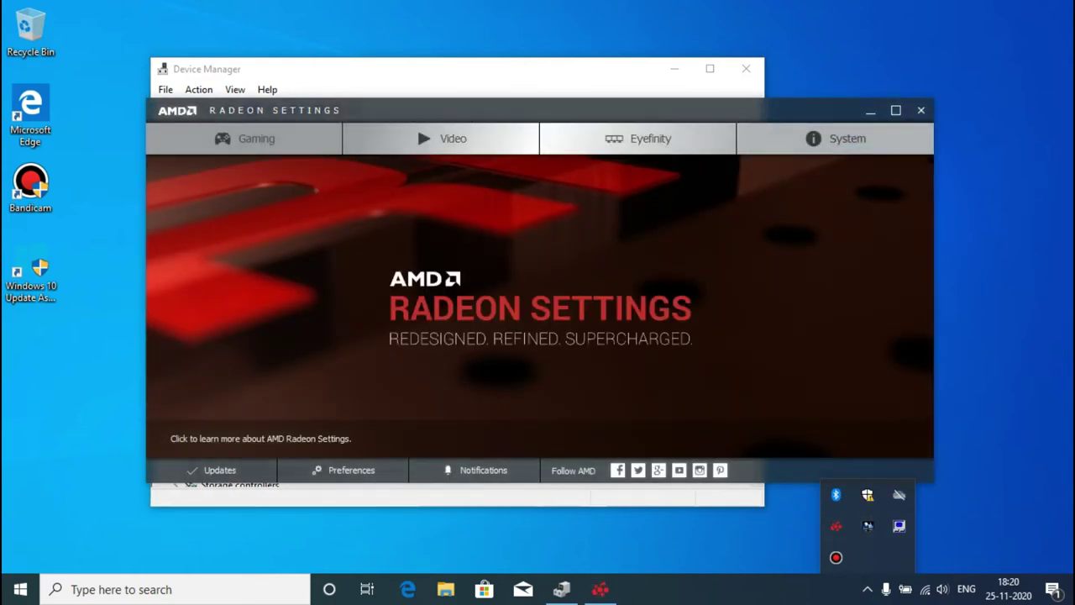
pyautogui.moveTo(368, 118); pyautogui.dragTo(379, 95)
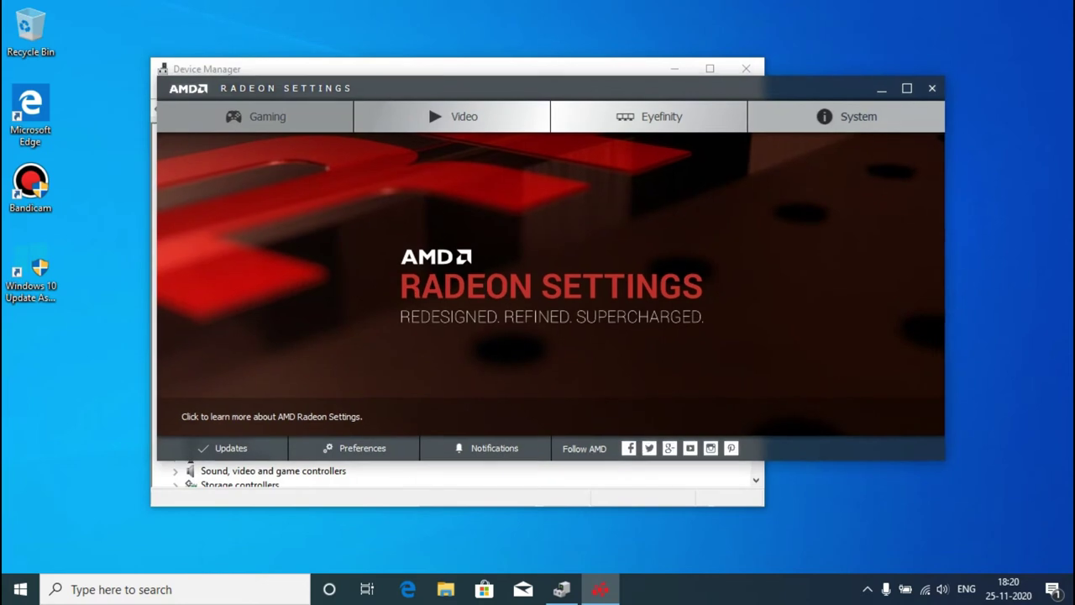
# - Close Radeon Settings and open File Explorer maximized
pyautogui.click(931, 88)
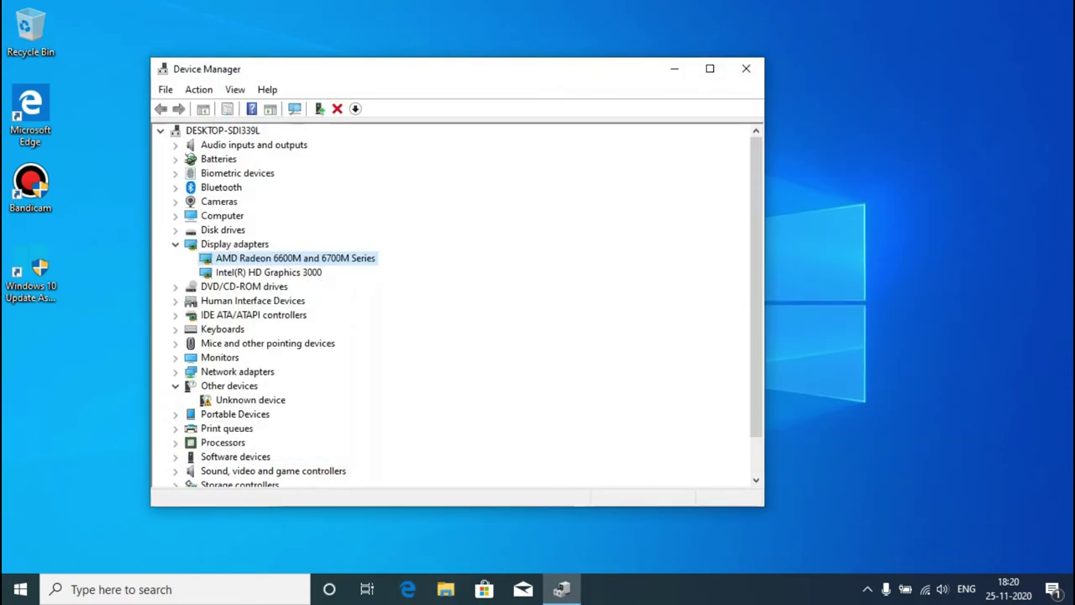
pyautogui.click(446, 589)
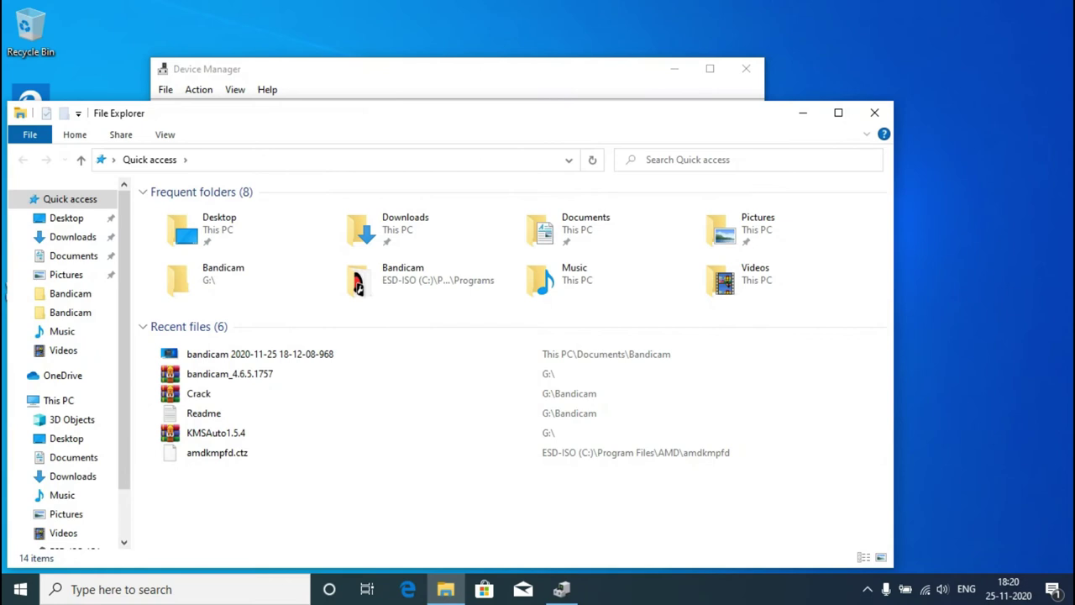
pyautogui.press('super+Up')
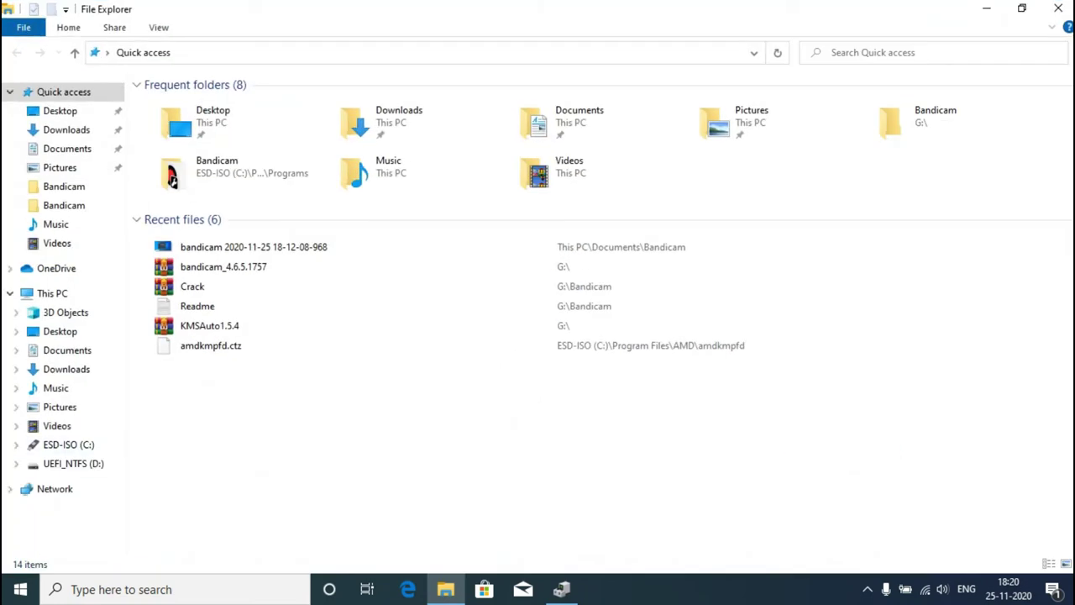
# - Go to C:\Program Files (x86)\AMD\CNext\CCCSlim and launch the CCC application
pyautogui.click(68, 444)
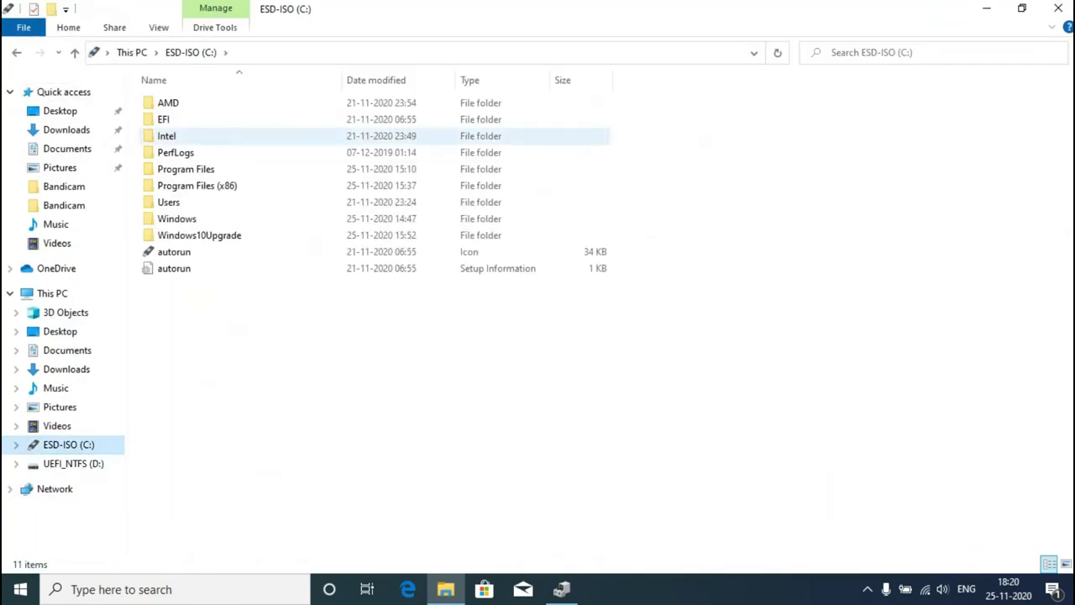
pyautogui.doubleClick(196, 185)
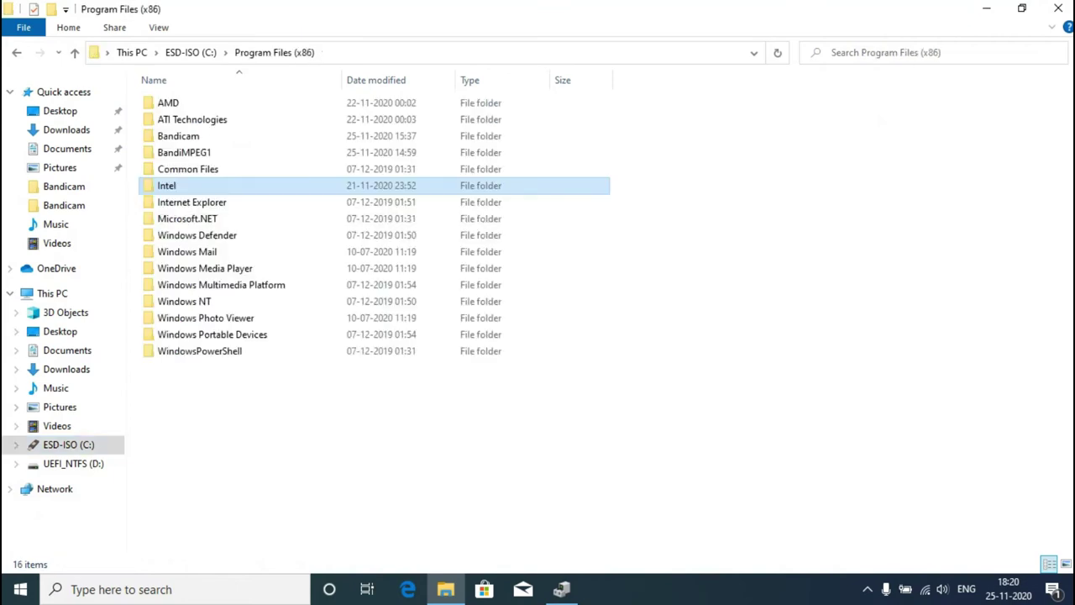
pyautogui.click(193, 186)
pyautogui.doubleClick(172, 102)
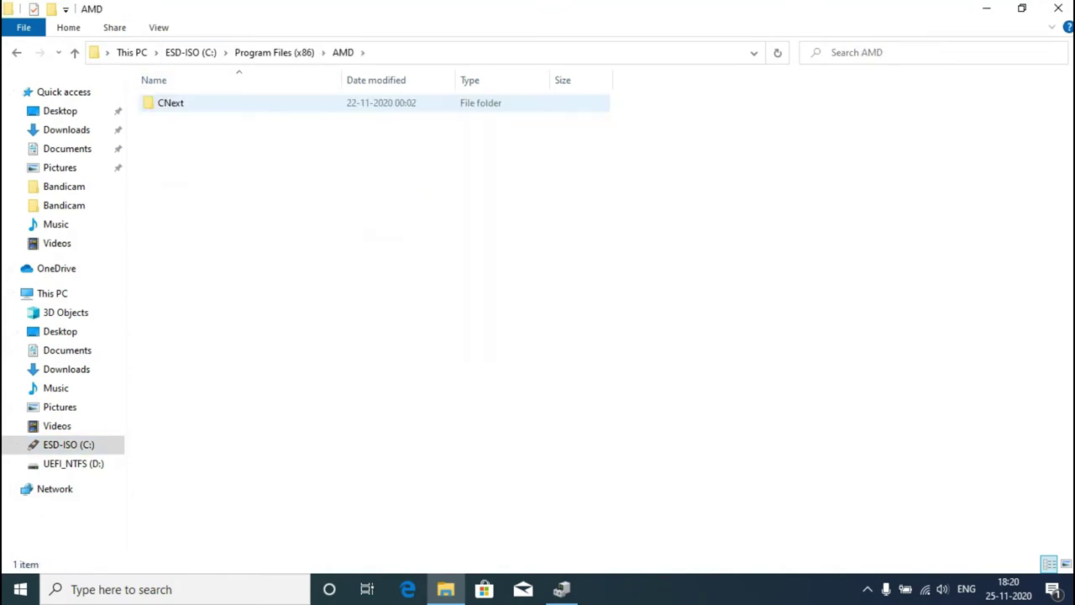
pyautogui.doubleClick(172, 103)
pyautogui.doubleClick(173, 103)
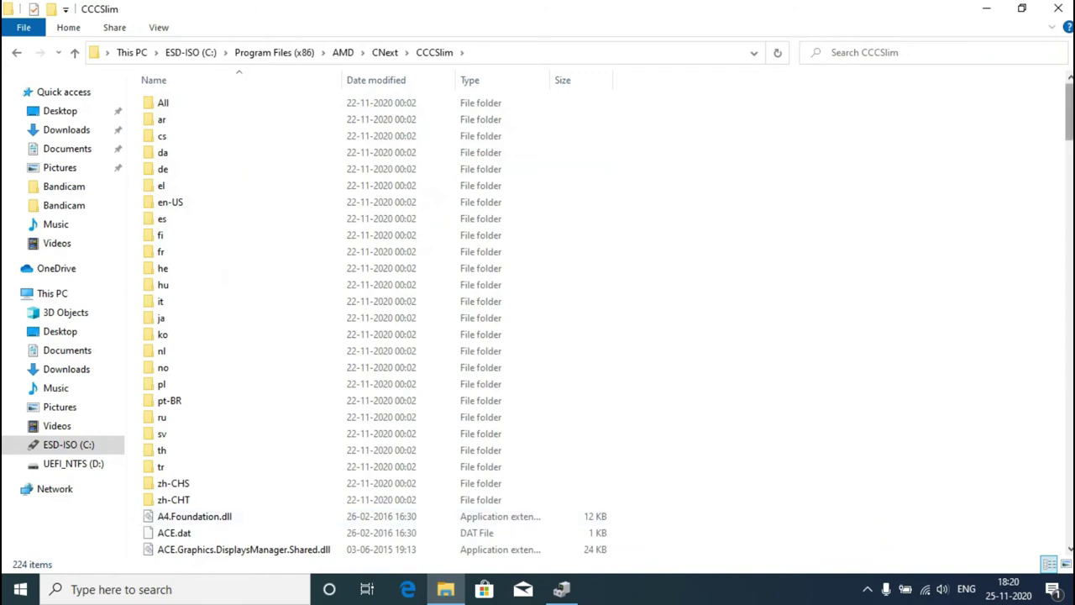
pyautogui.moveTo(1070, 109); pyautogui.dragTo(1070, 201)
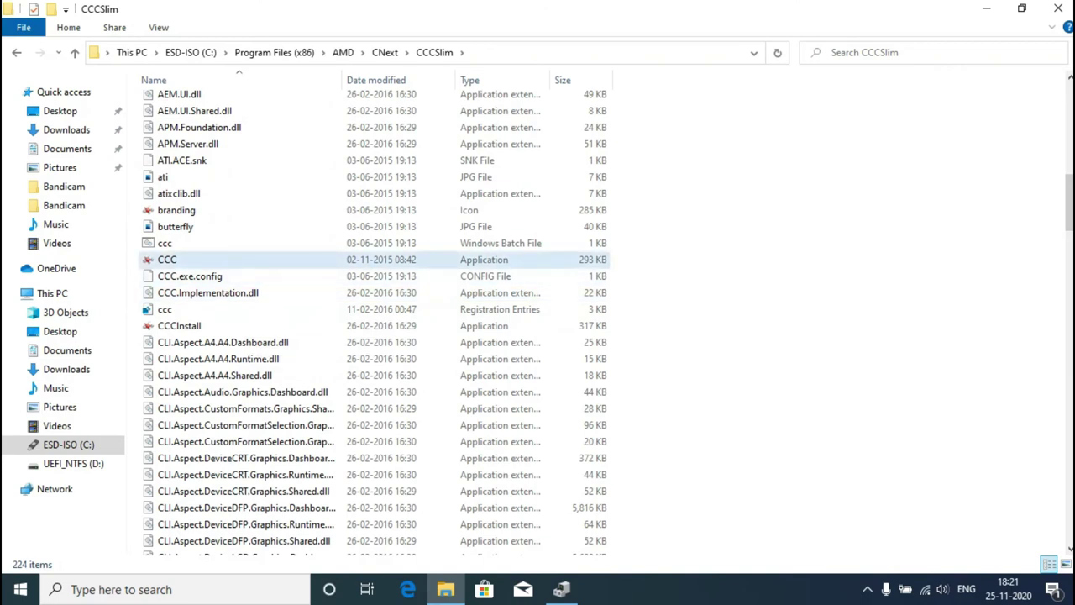
pyautogui.click(210, 260)
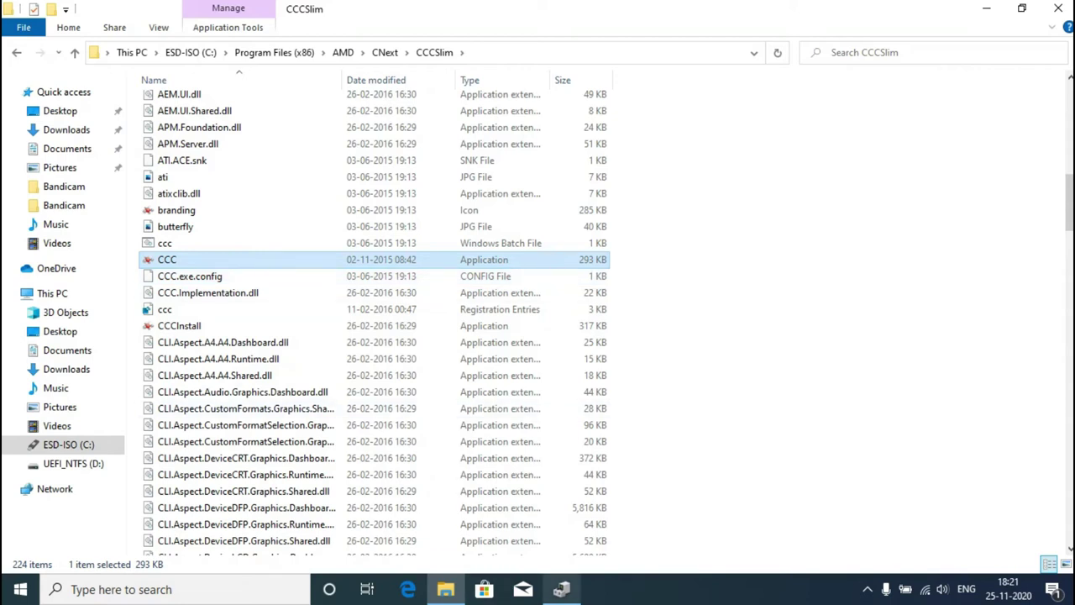
pyautogui.moveTo(561, 589)
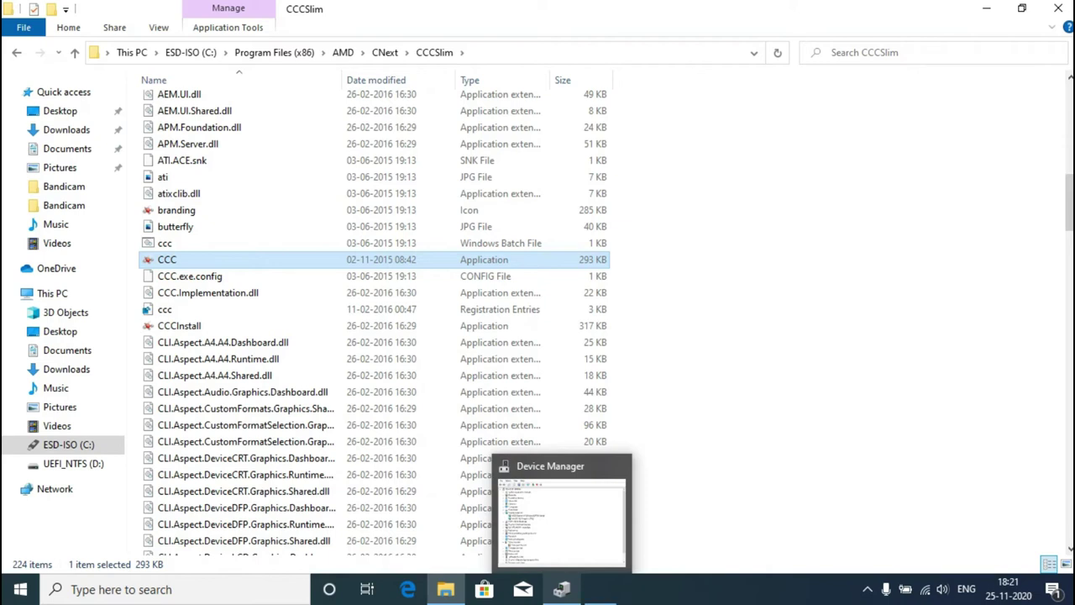
pyautogui.moveTo(561, 516)
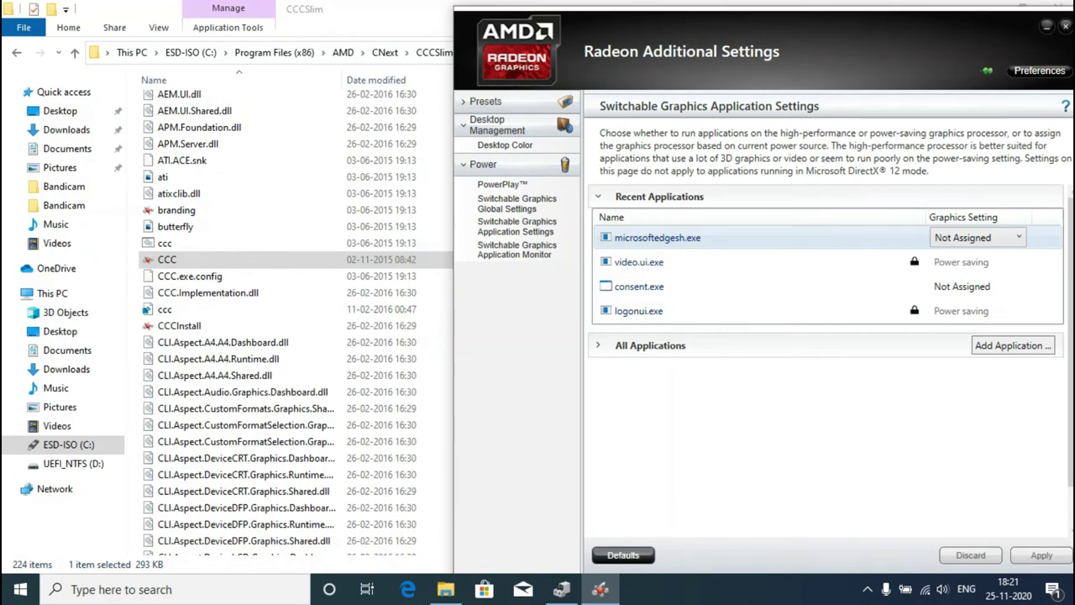
# - Show the Switchable Graphics Application Settings page in Radeon Additional Settings
pyautogui.moveTo(739, 41); pyautogui.dragTo(517, 35)
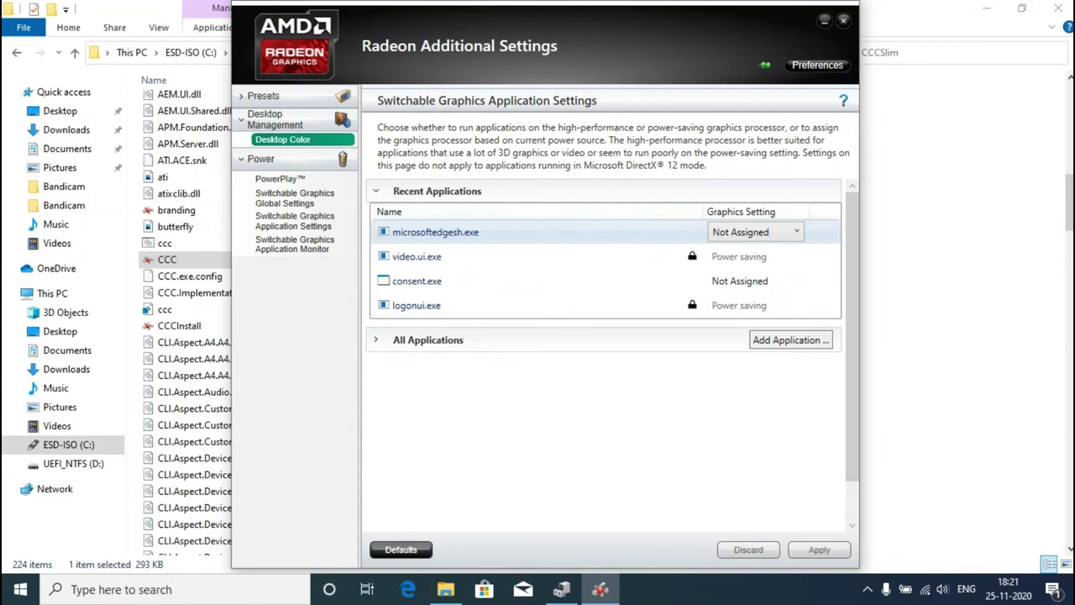
pyautogui.click(294, 197)
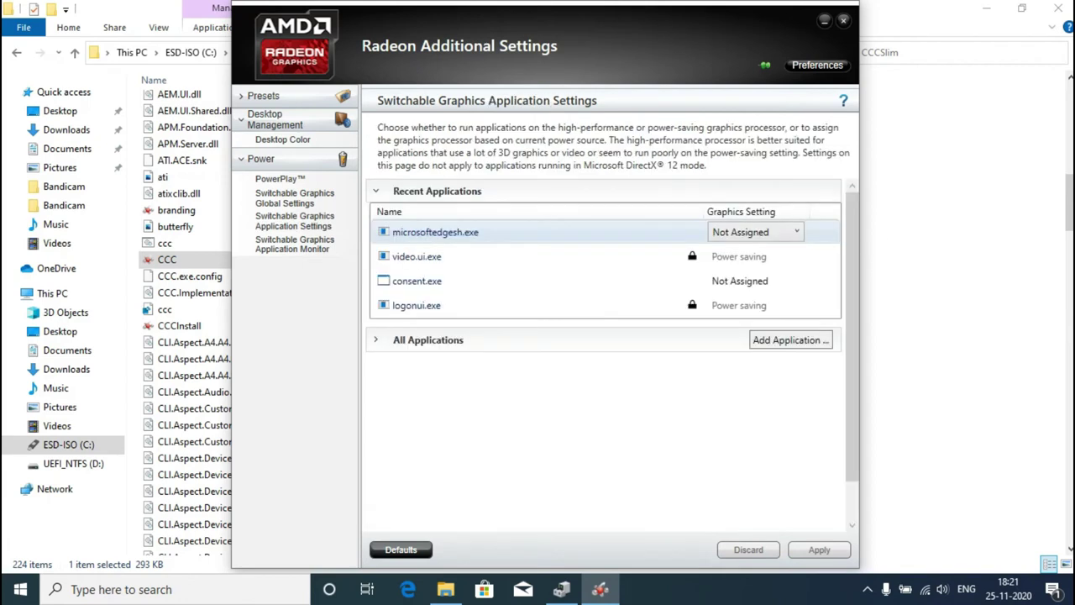
pyautogui.click(294, 243)
pyautogui.click(294, 220)
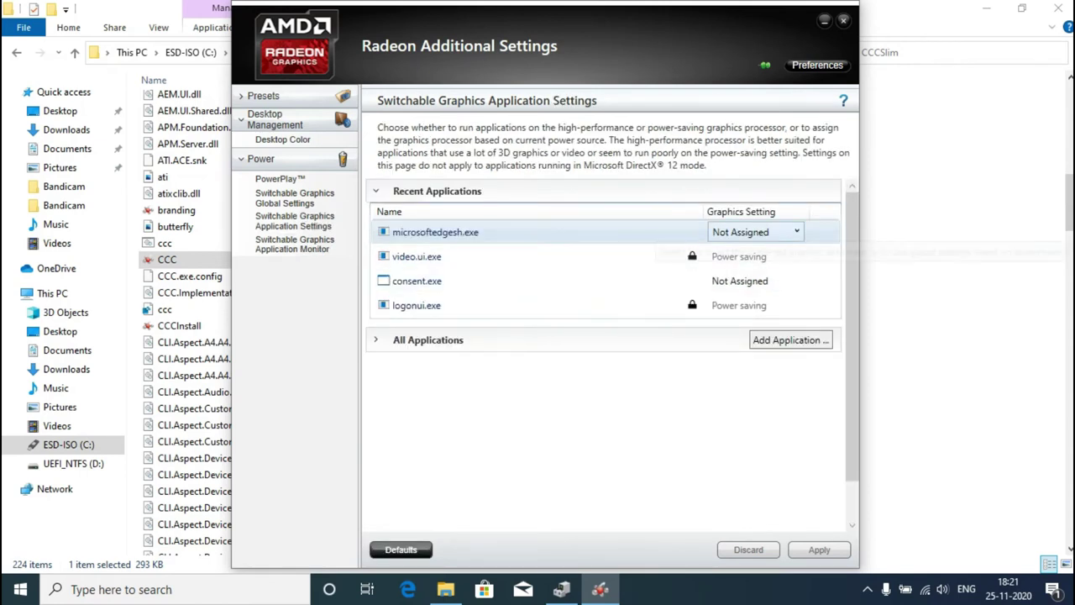
# - Set microsoftedgesh.exe and consent.exe to Power saving and apply the changes
pyautogui.click(756, 232)
pyautogui.click(756, 232)
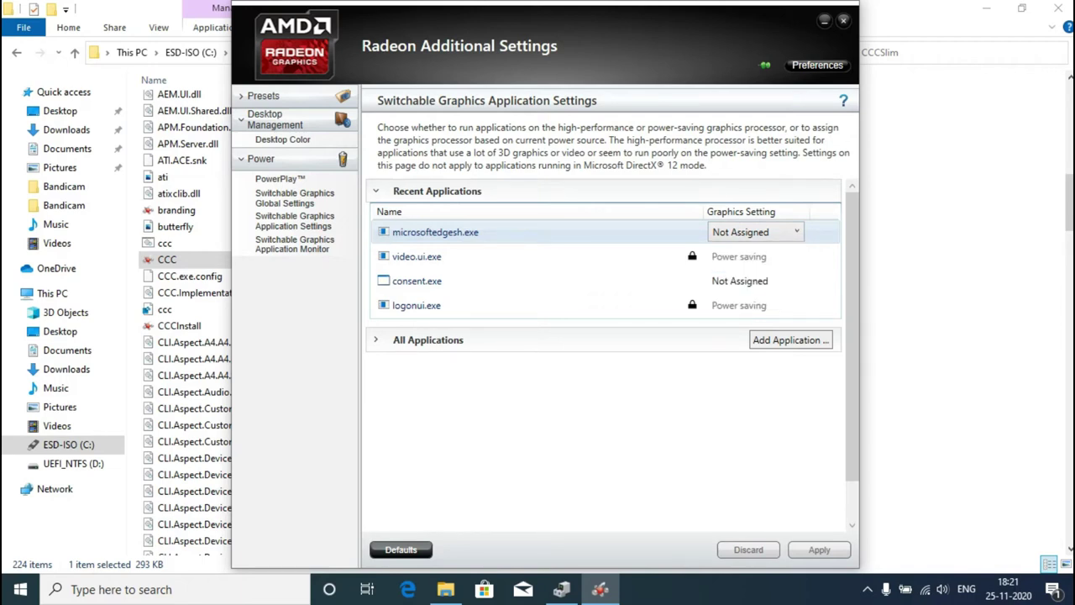
pyautogui.press('Down')
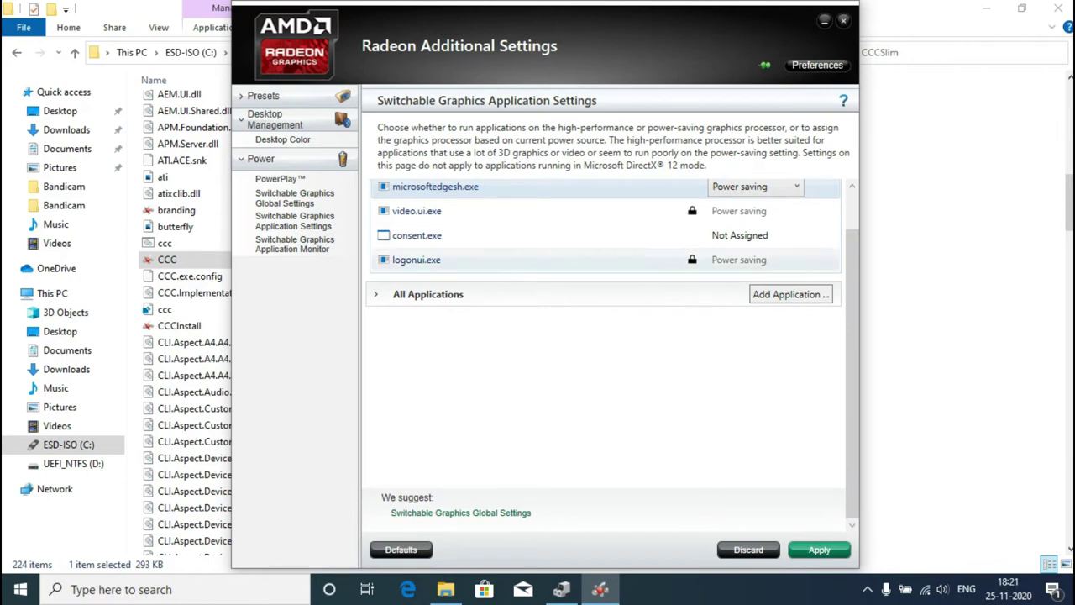
pyautogui.click(740, 235)
pyautogui.click(756, 235)
pyautogui.press('Up')
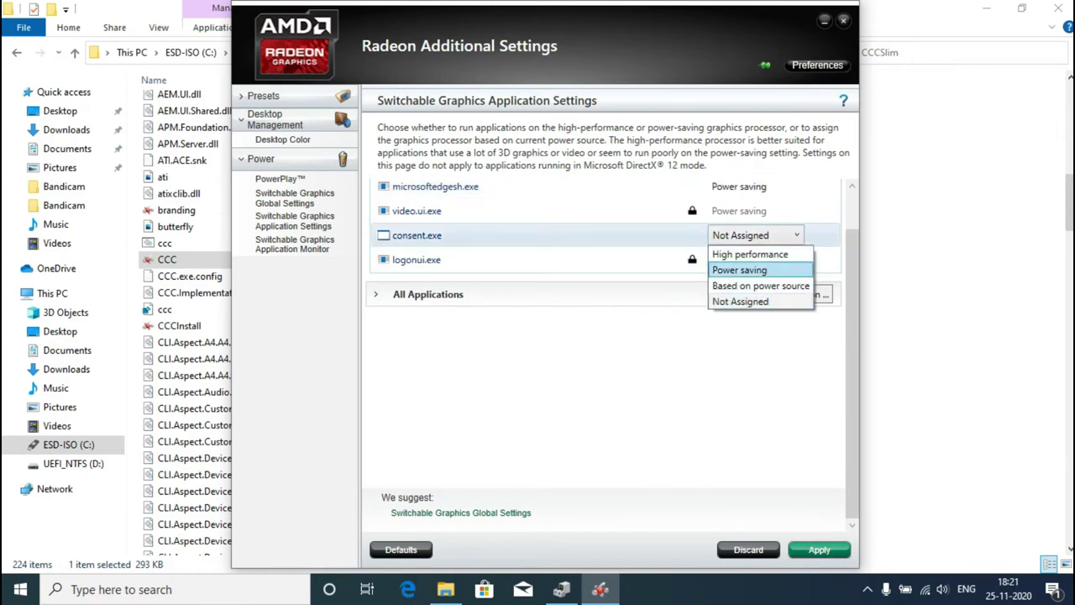
pyautogui.press('Return')
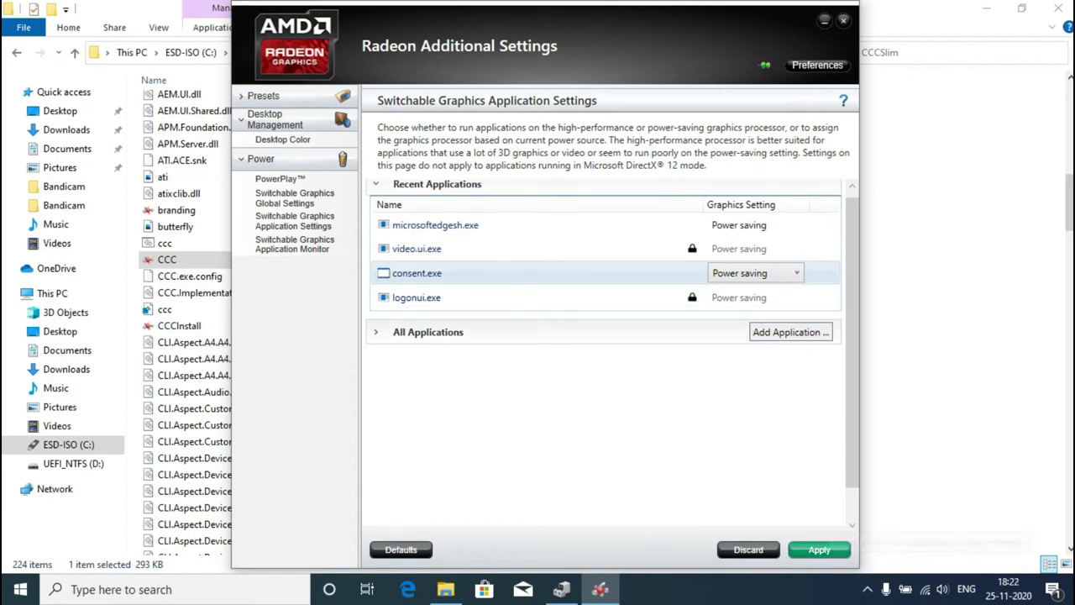
pyautogui.click(819, 550)
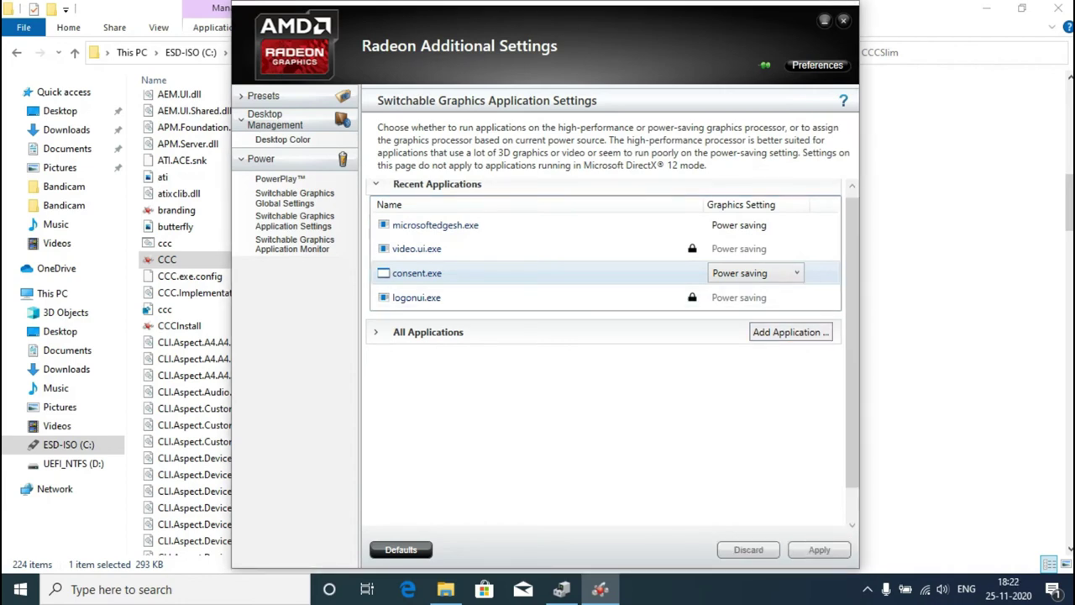
# - Close Radeon Additional Settings and File Explorer, maximize Device Manager, and open Start
pyautogui.click(844, 20)
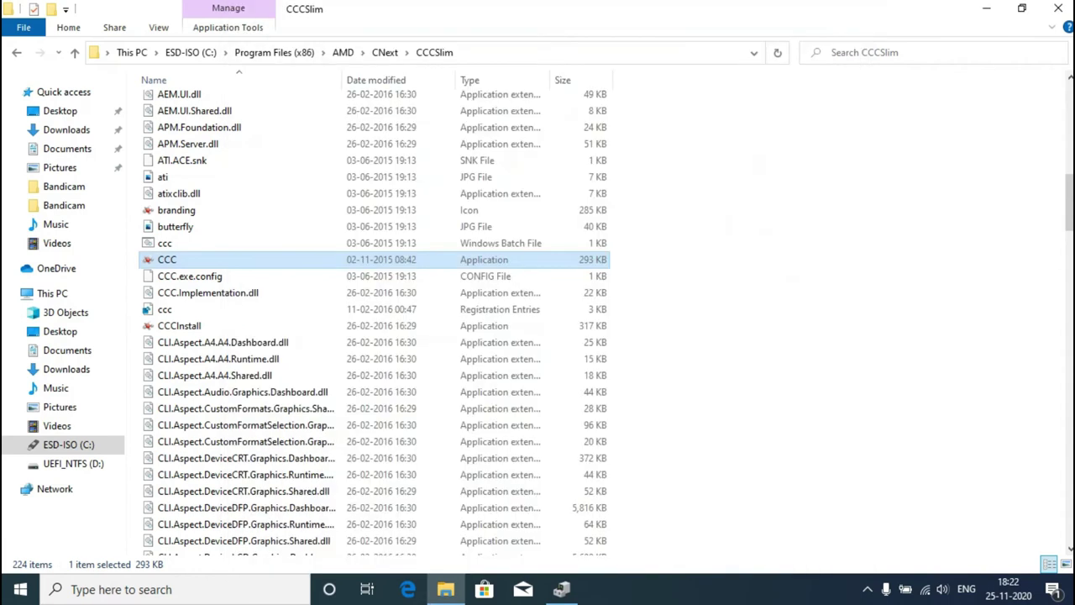
pyautogui.click(1058, 7)
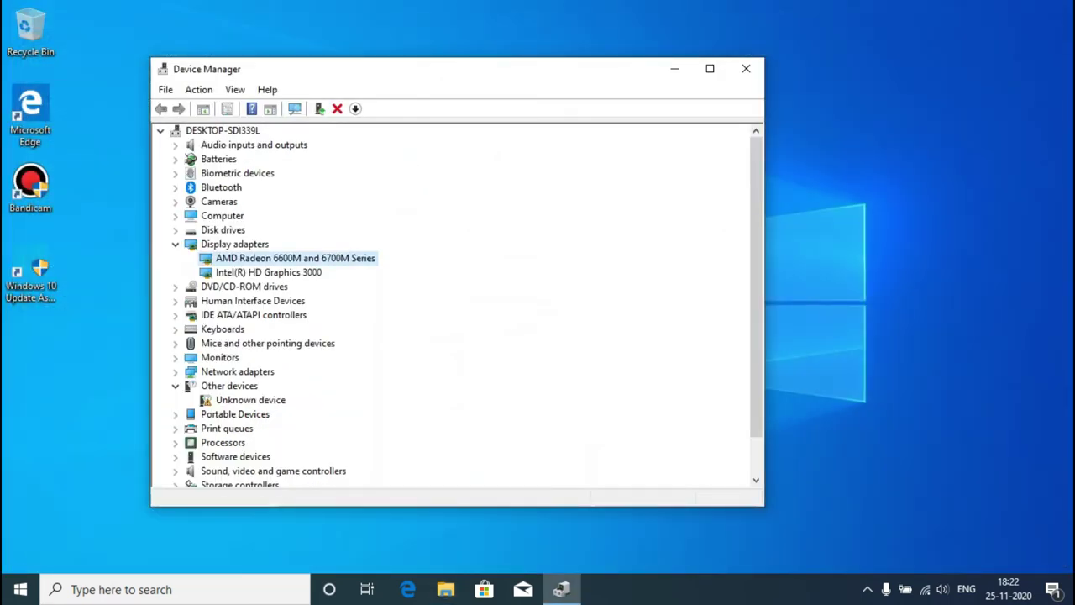
pyautogui.click(269, 272)
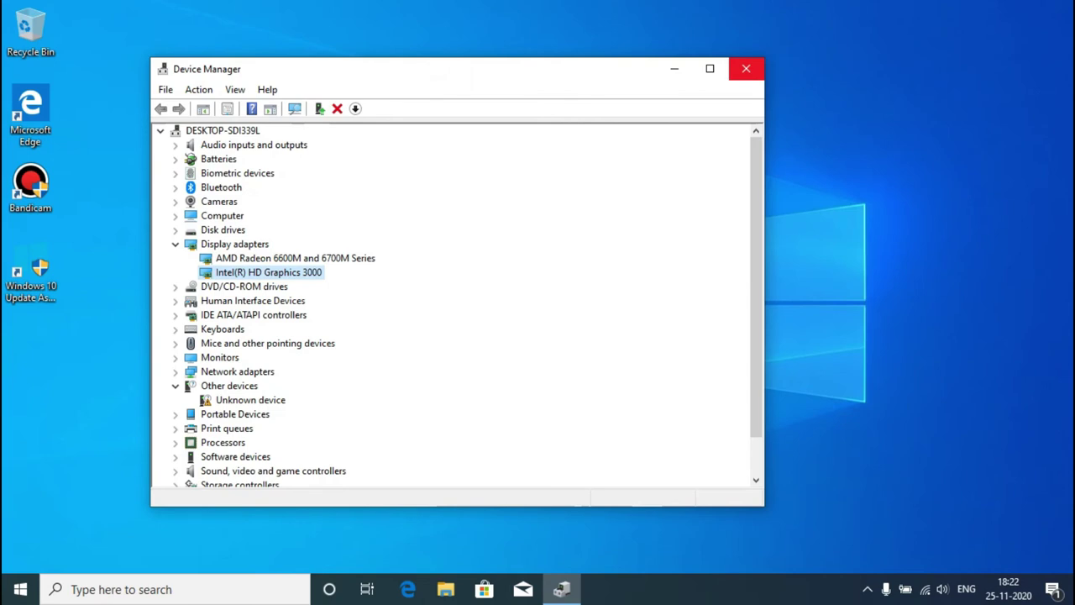
pyautogui.press('super+Up')
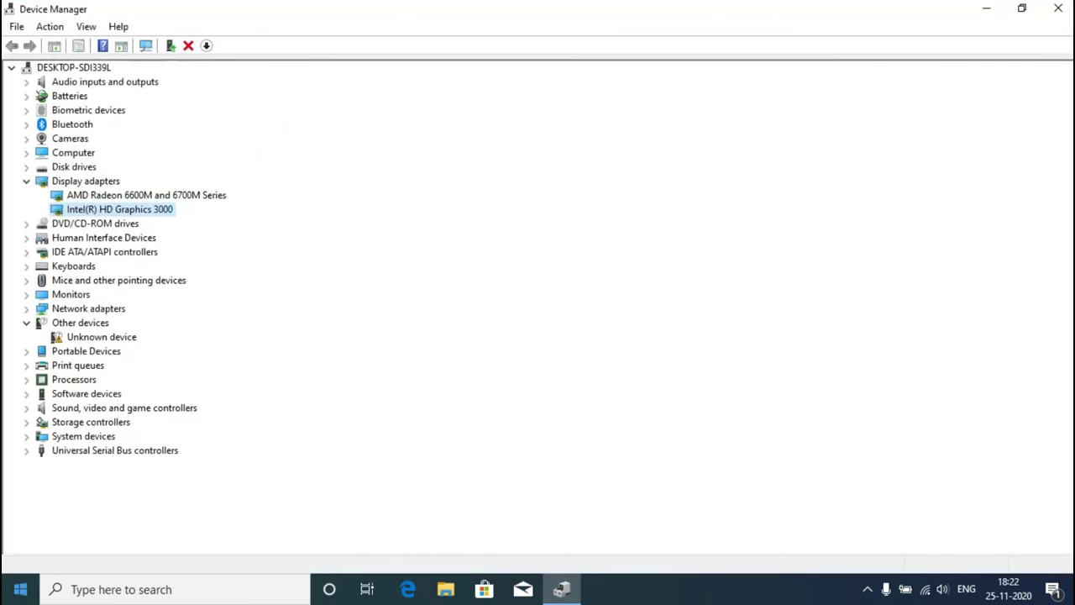
pyautogui.press('super')
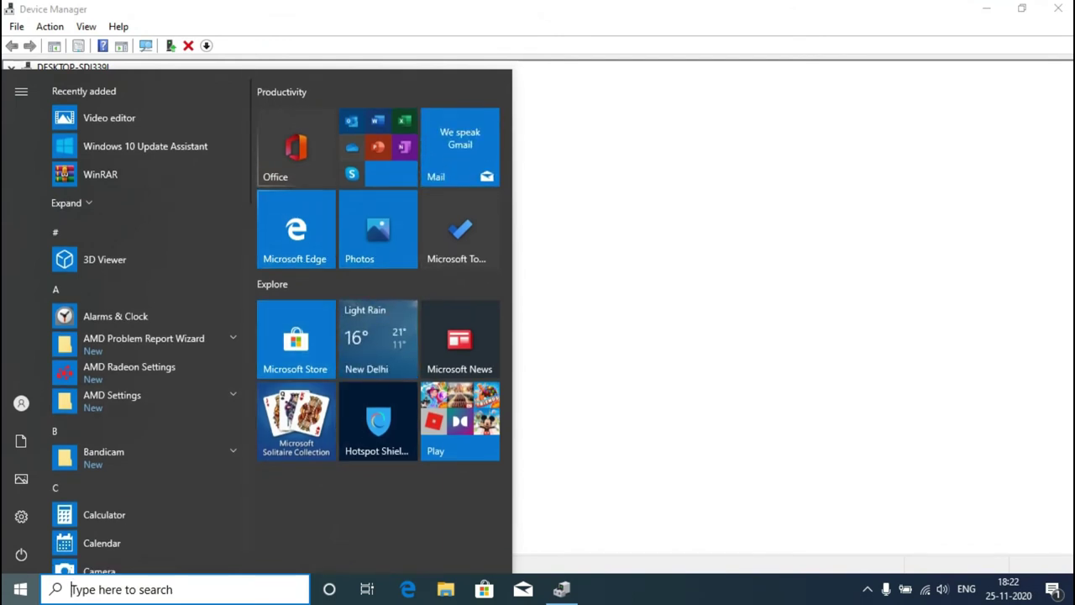
# - Open Windows Settings from the Start menu's gear icon
pyautogui.scroll(-10, 147, 319)
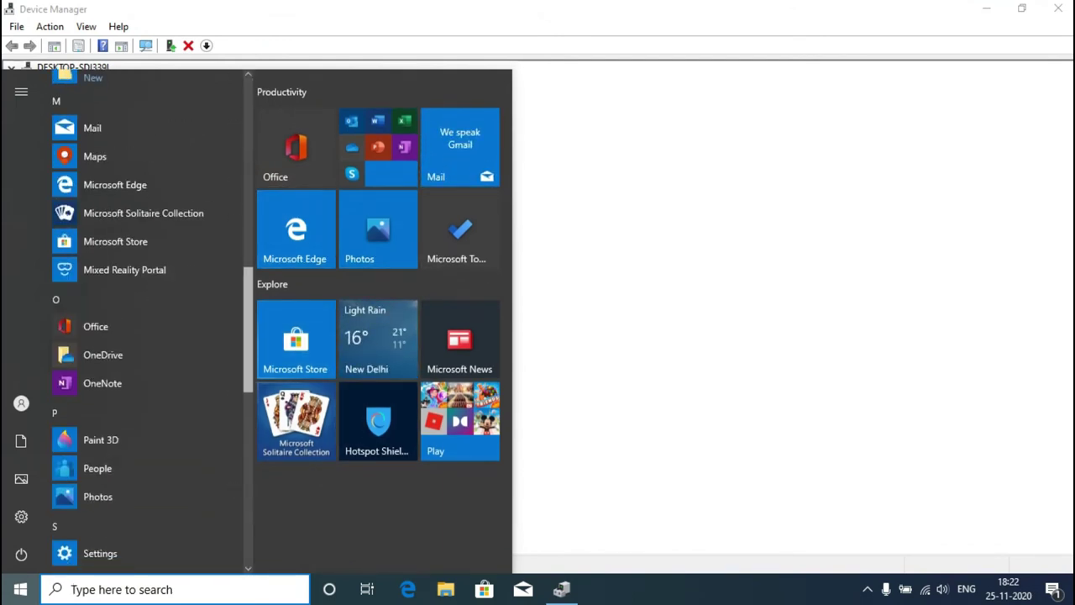
pyautogui.scroll(10, 147, 319)
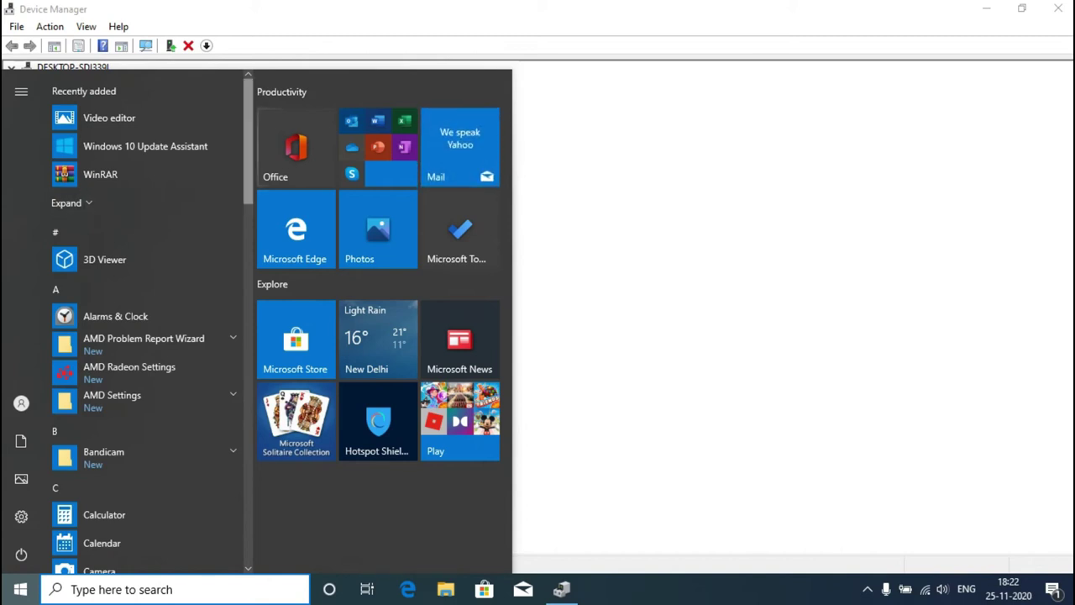
pyautogui.scroll(-10, 147, 320)
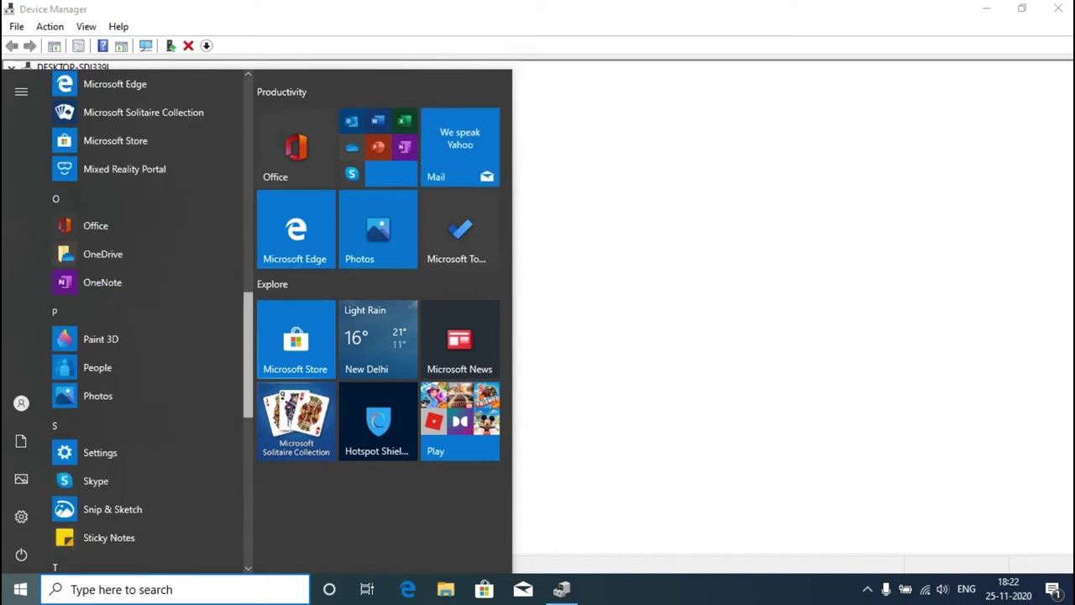
pyautogui.scroll(10, 147, 319)
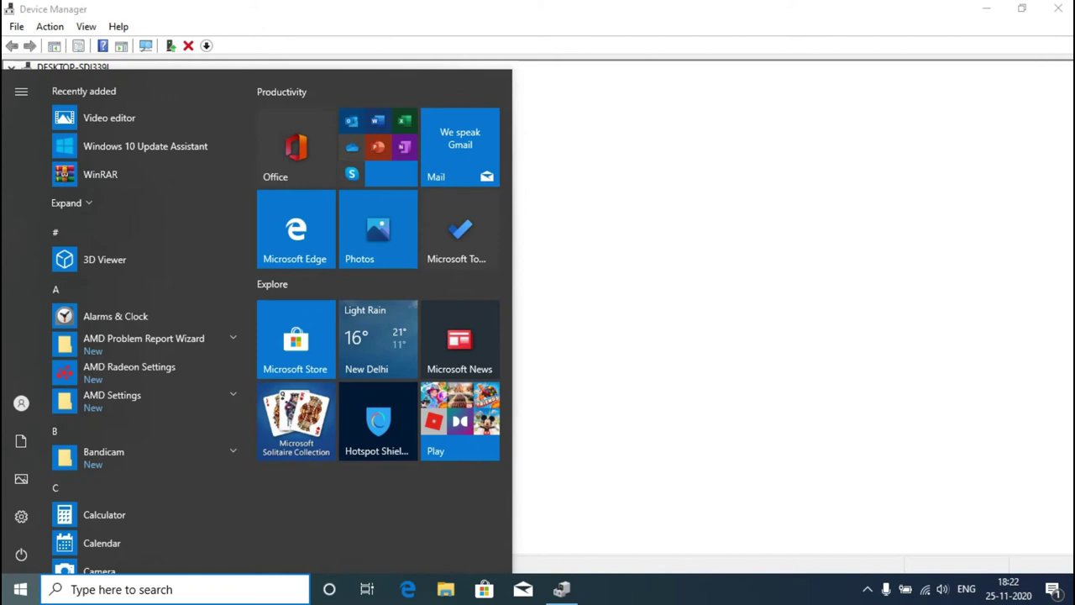
pyautogui.click(21, 554)
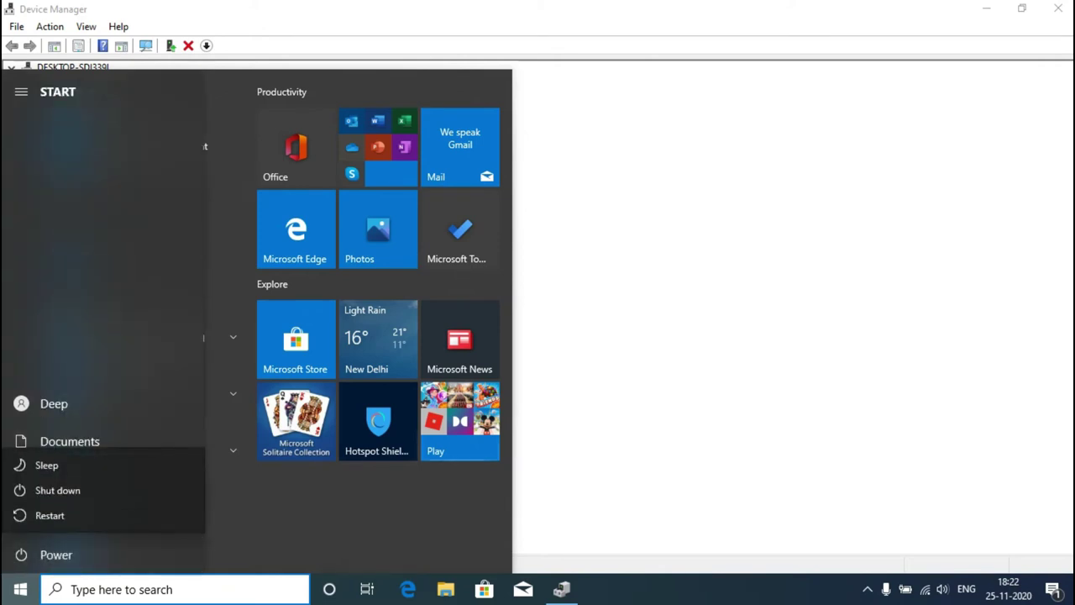
pyautogui.press('Escape')
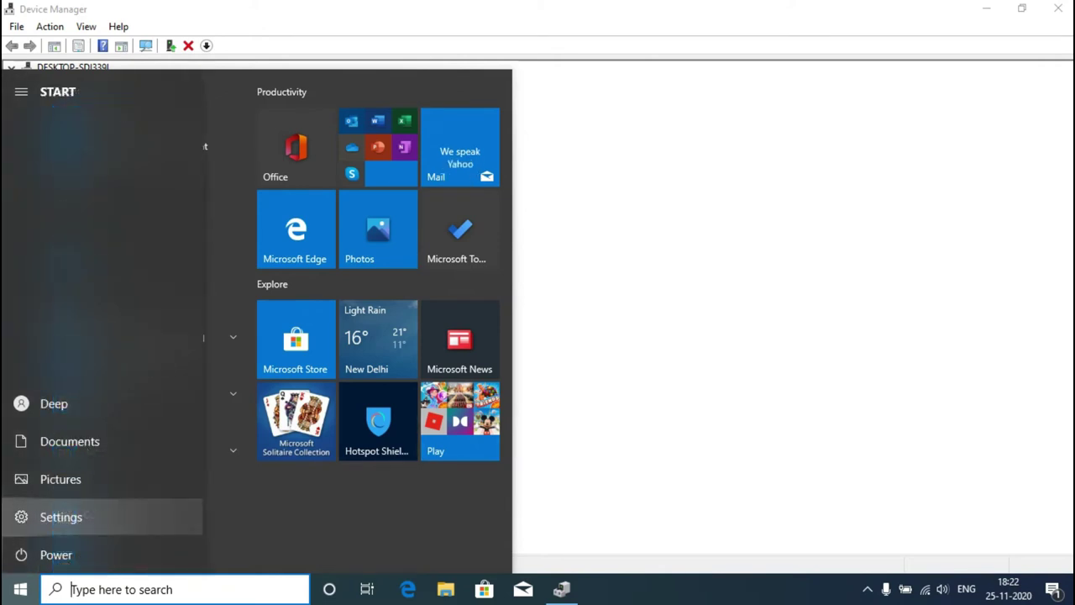
pyautogui.click(24, 517)
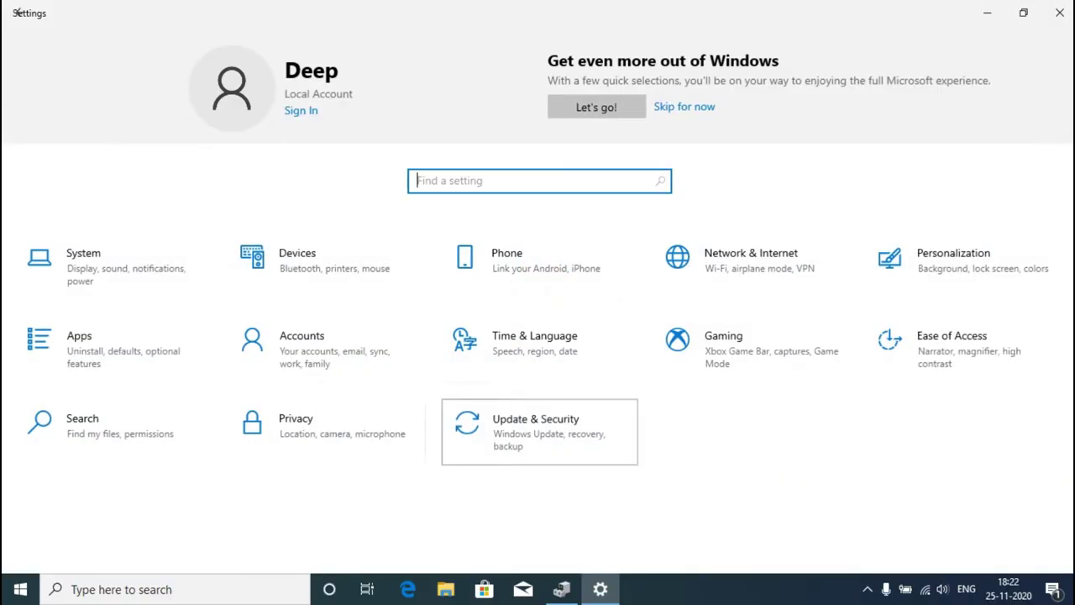
# - Check the processor and Windows 10 Pro version 2004 specs on System > About
pyautogui.click(539, 432)
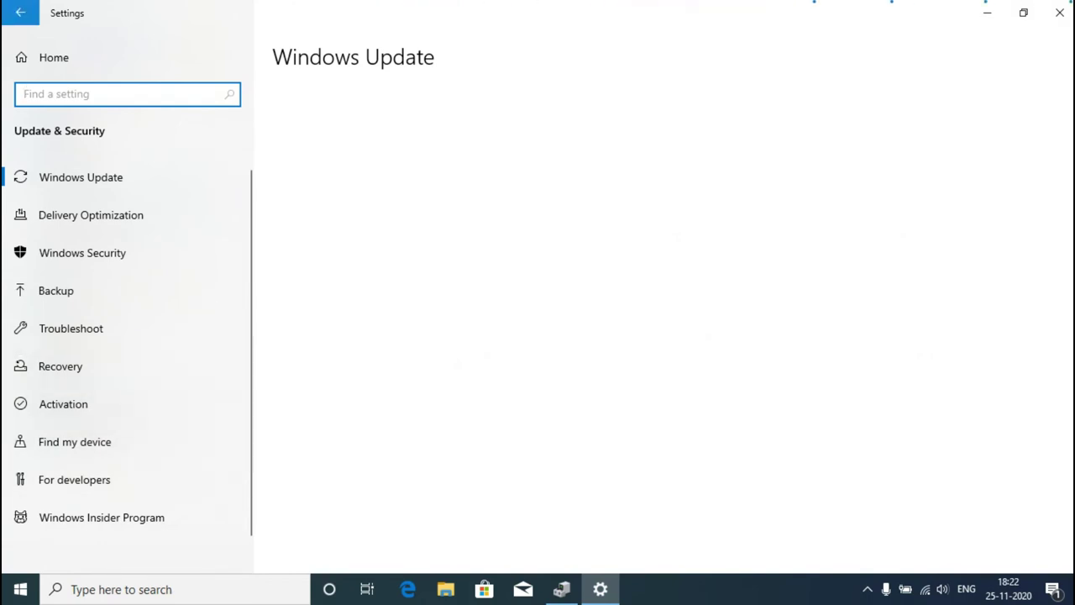
pyautogui.click(20, 13)
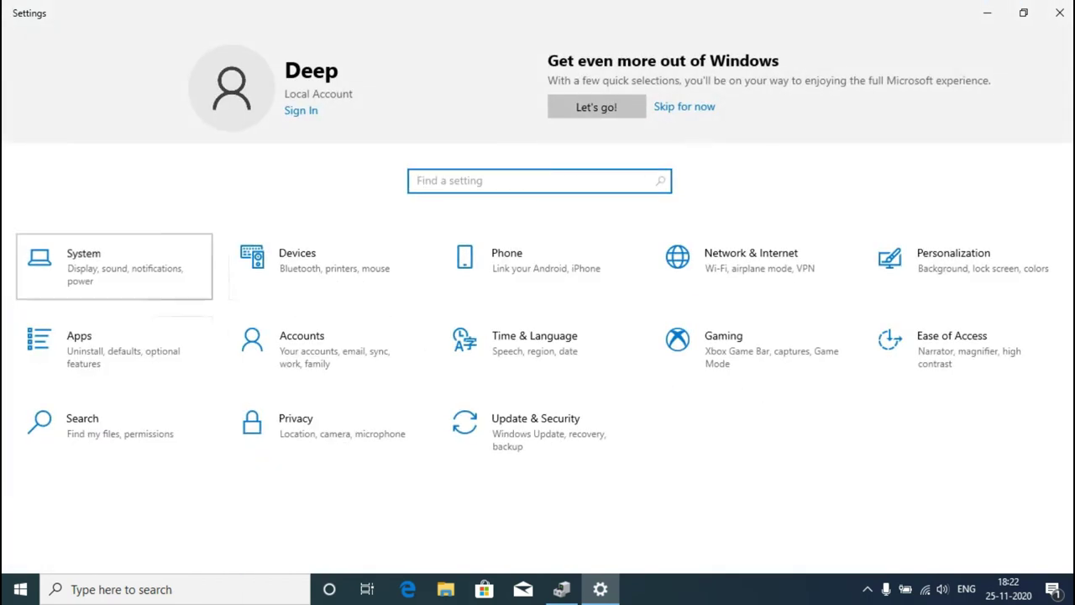
pyautogui.click(113, 267)
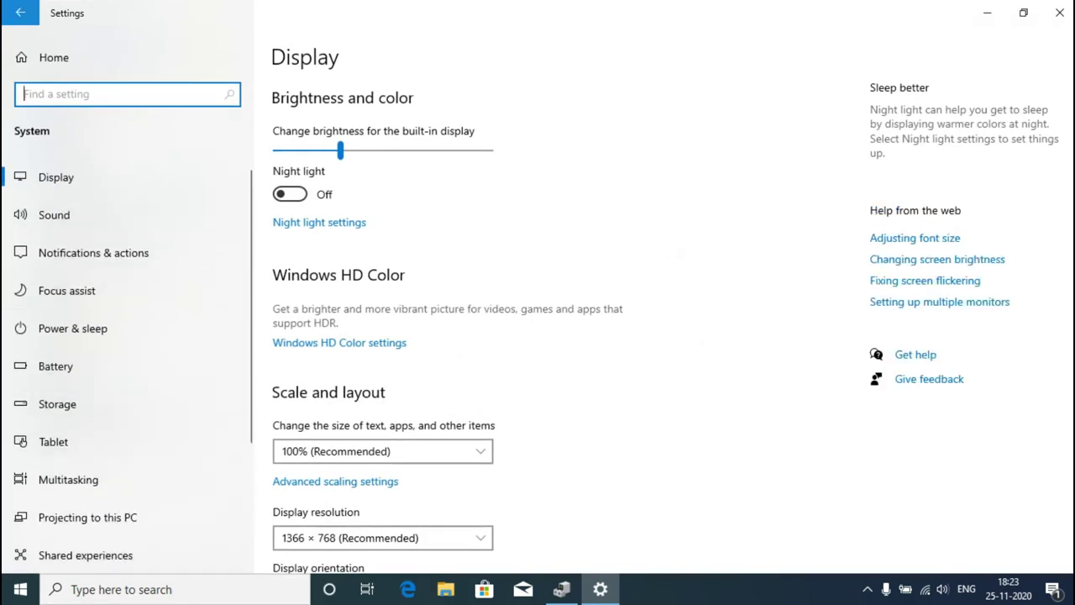
pyautogui.click(20, 13)
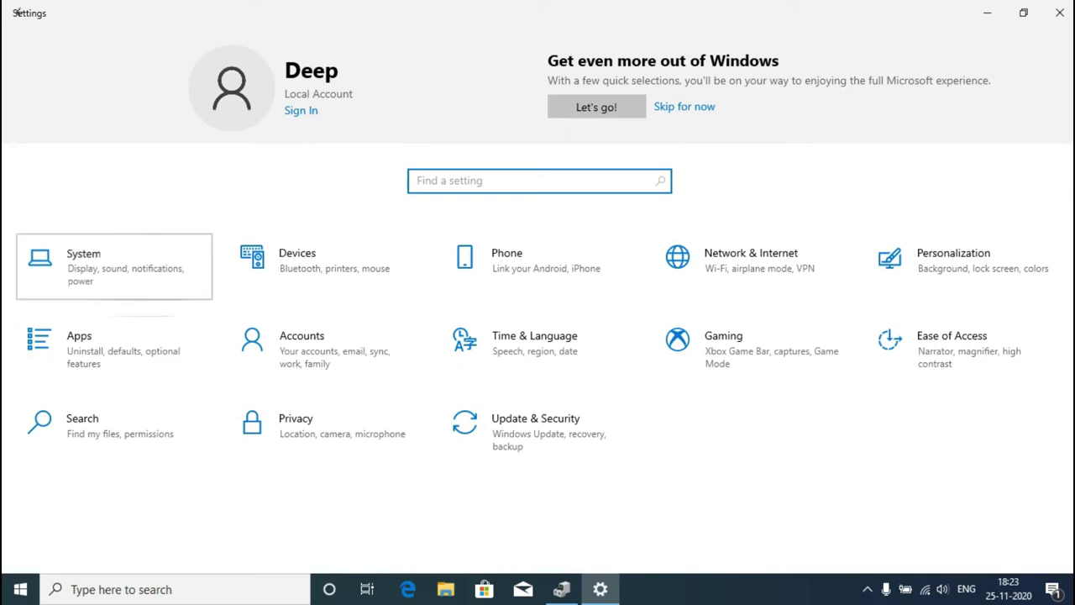
pyautogui.click(114, 267)
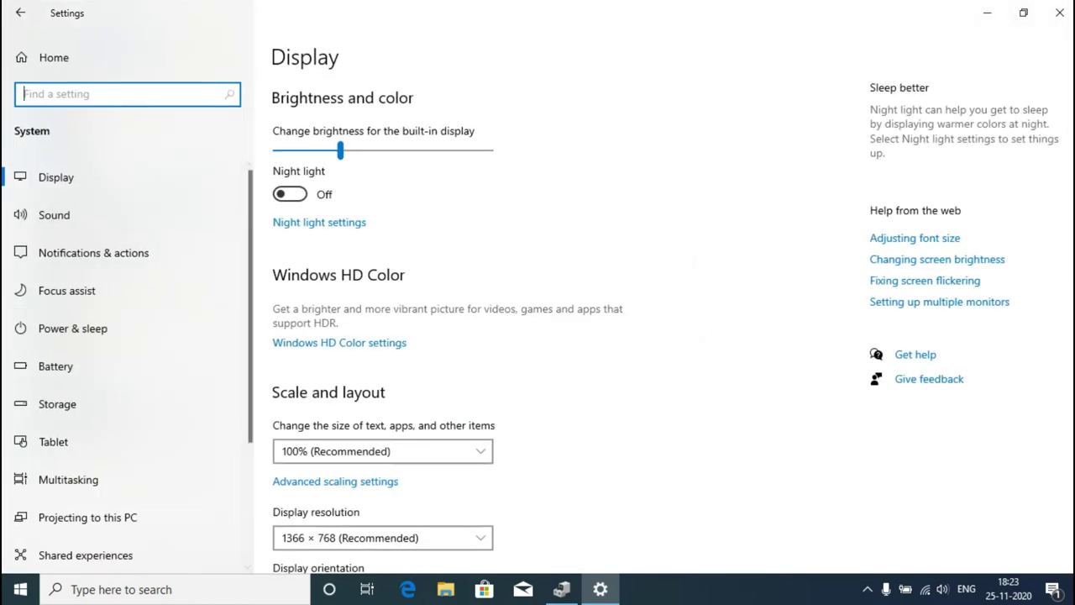
pyautogui.scroll(-3, 126, 470)
pyautogui.click(53, 488)
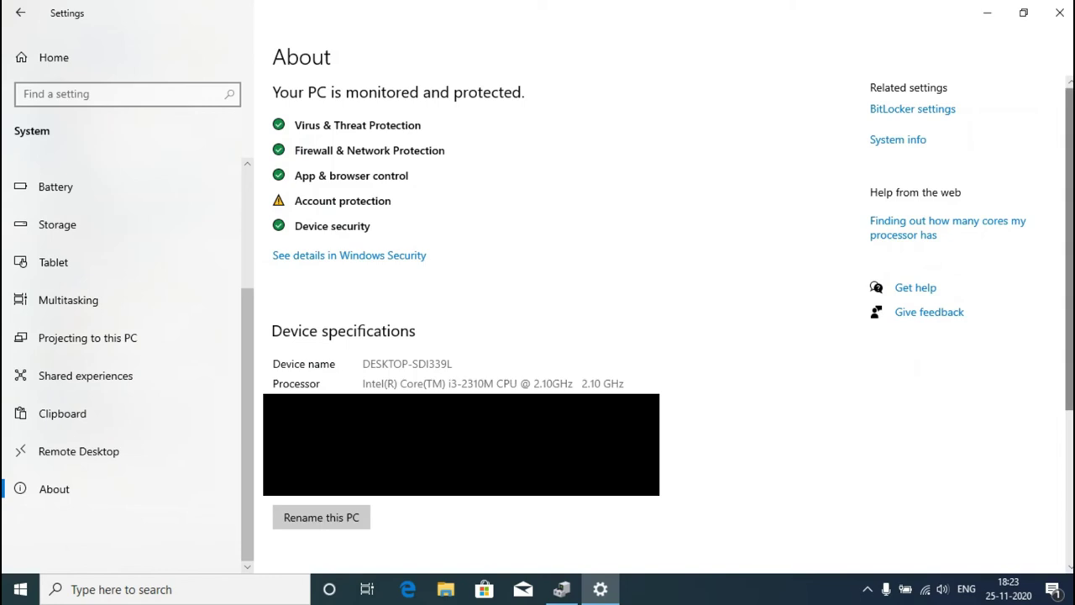
pyautogui.scroll(-3, 663, 323)
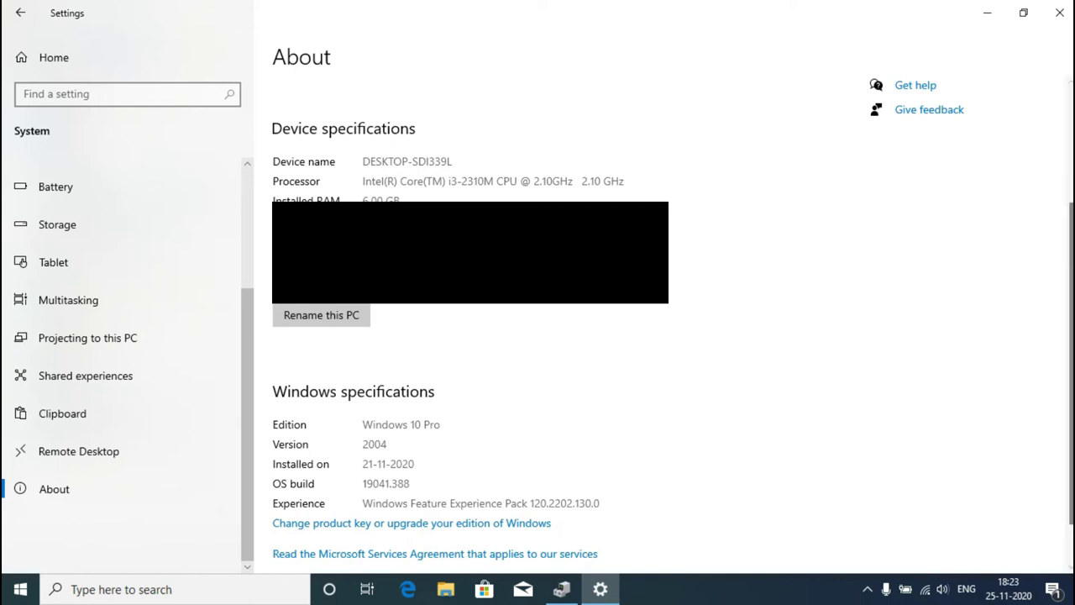
pyautogui.scroll(3, 537, 336)
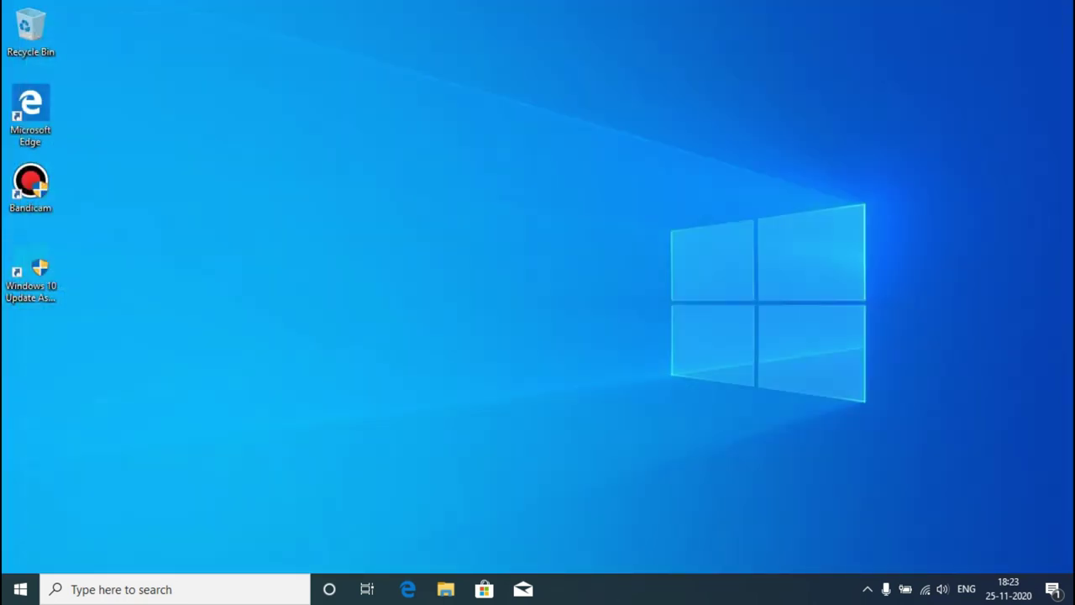
pyautogui.click(20, 589)
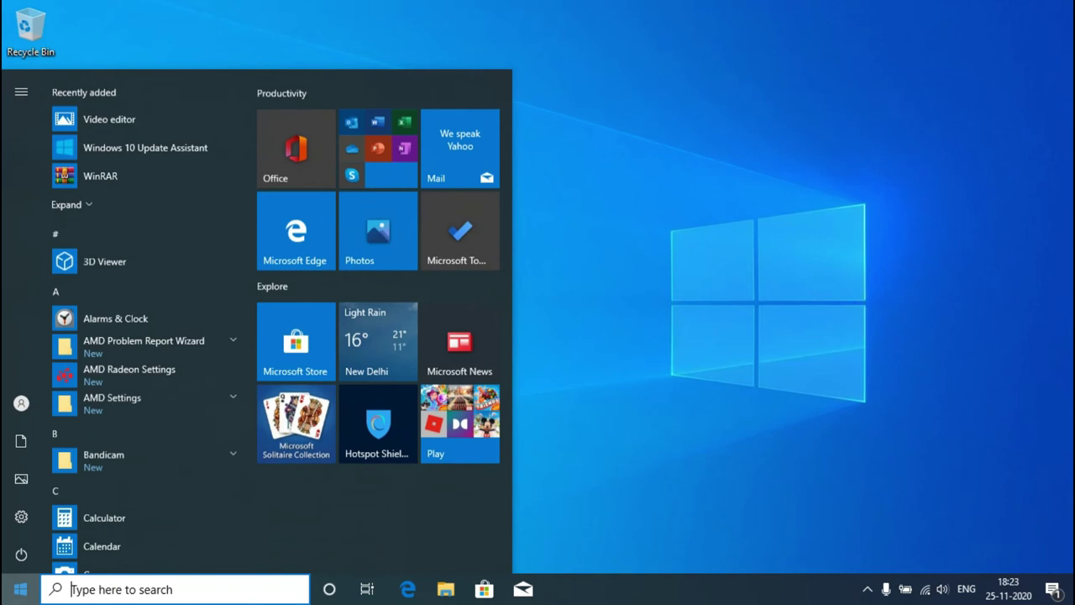
pyautogui.click(20, 588)
pyautogui.click(20, 588)
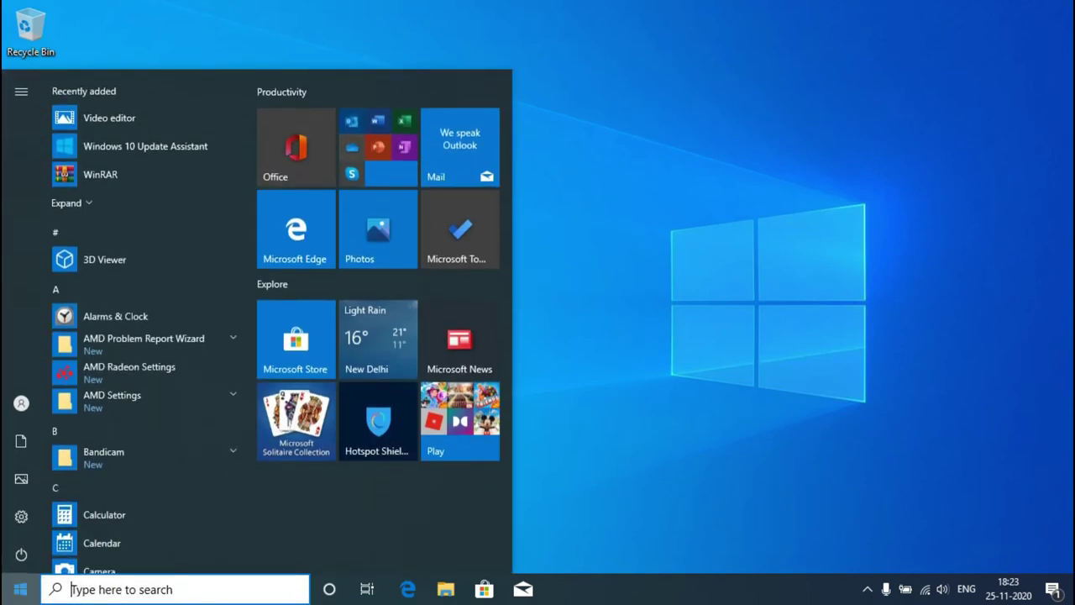
pyautogui.click(20, 589)
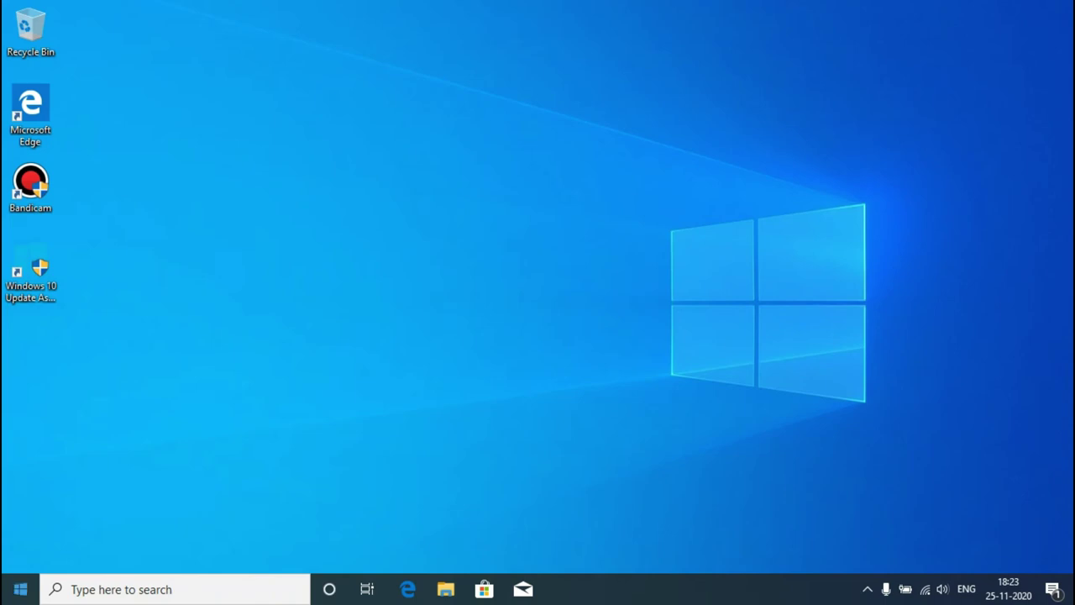
pyautogui.click(20, 589)
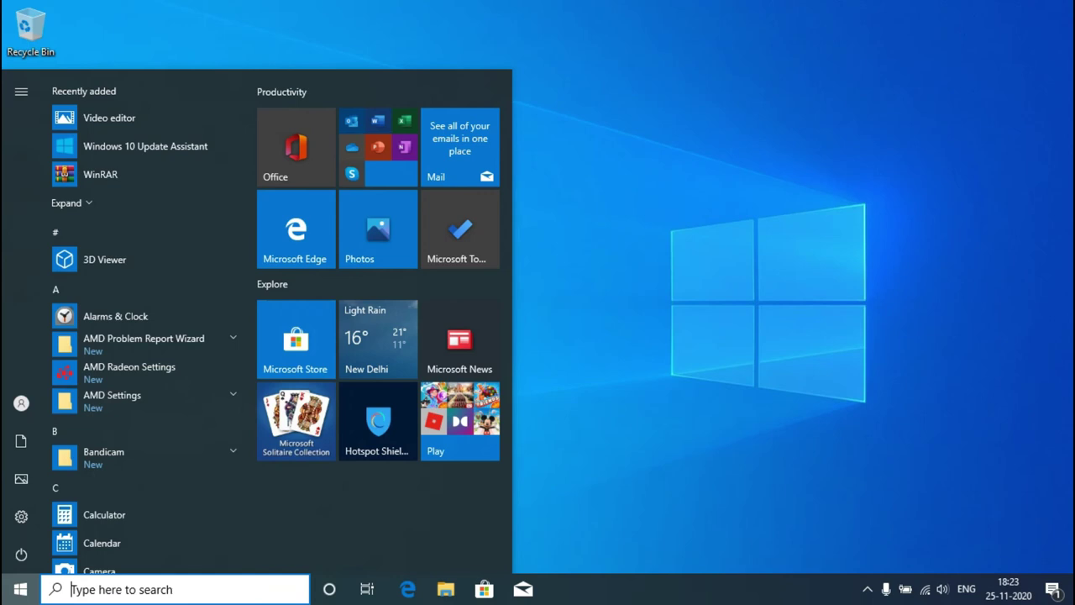
pyautogui.press('Escape')
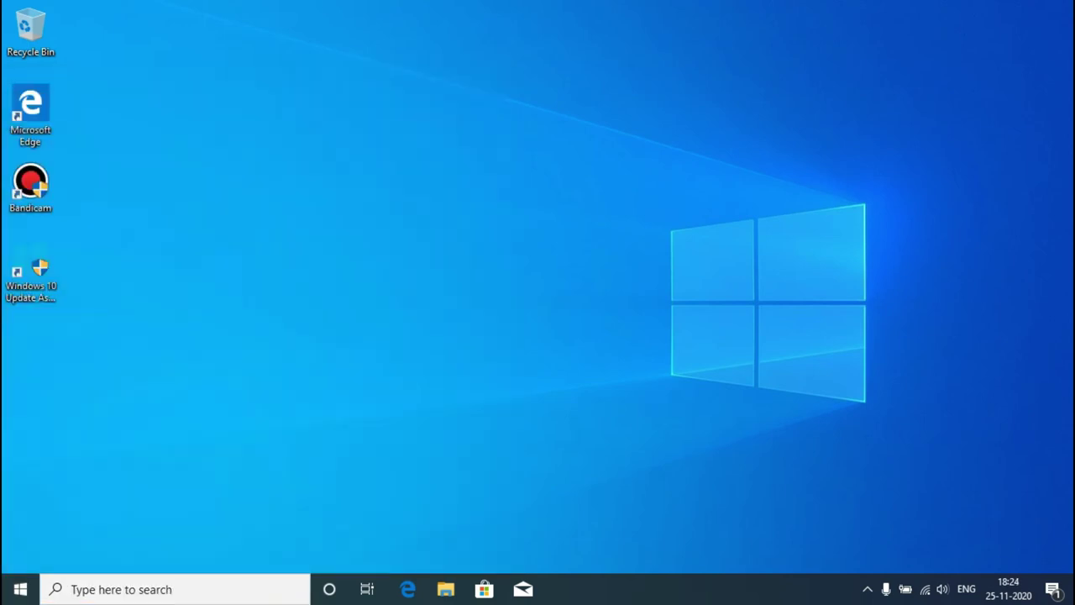